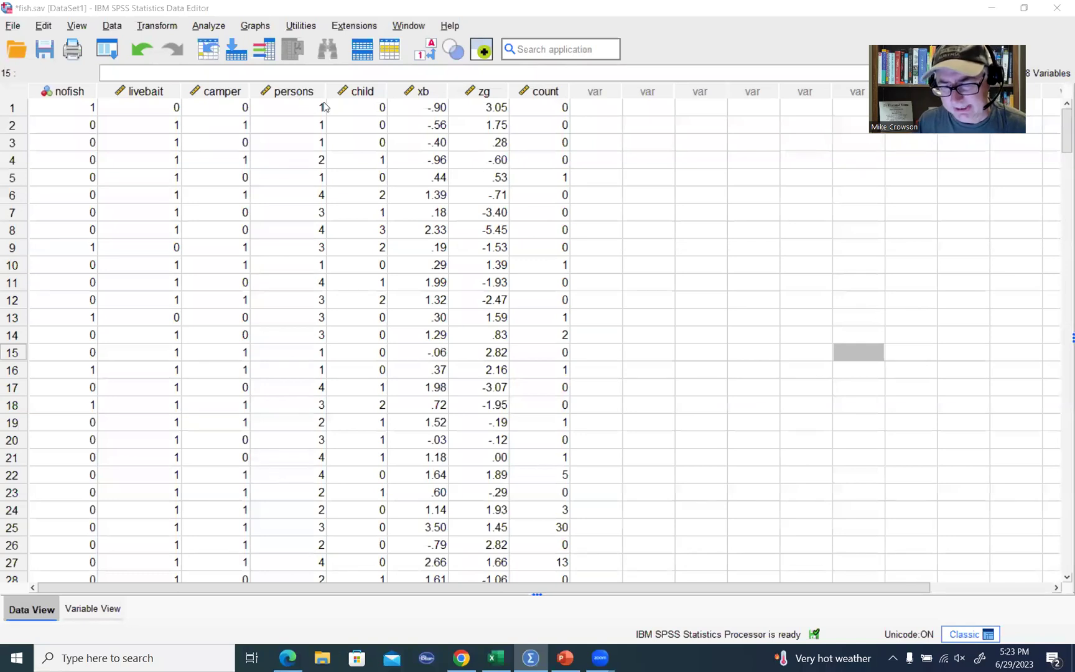
Highlight the count, livebait, persons, camper and child columns, then clear the highlight
click(550, 91)
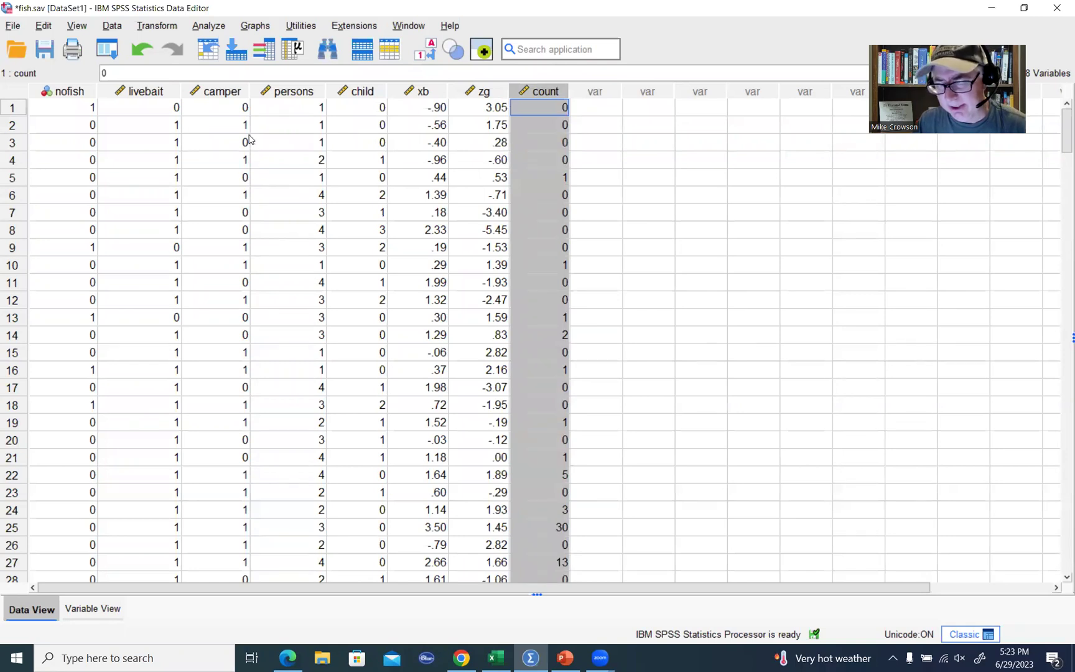
click(148, 93)
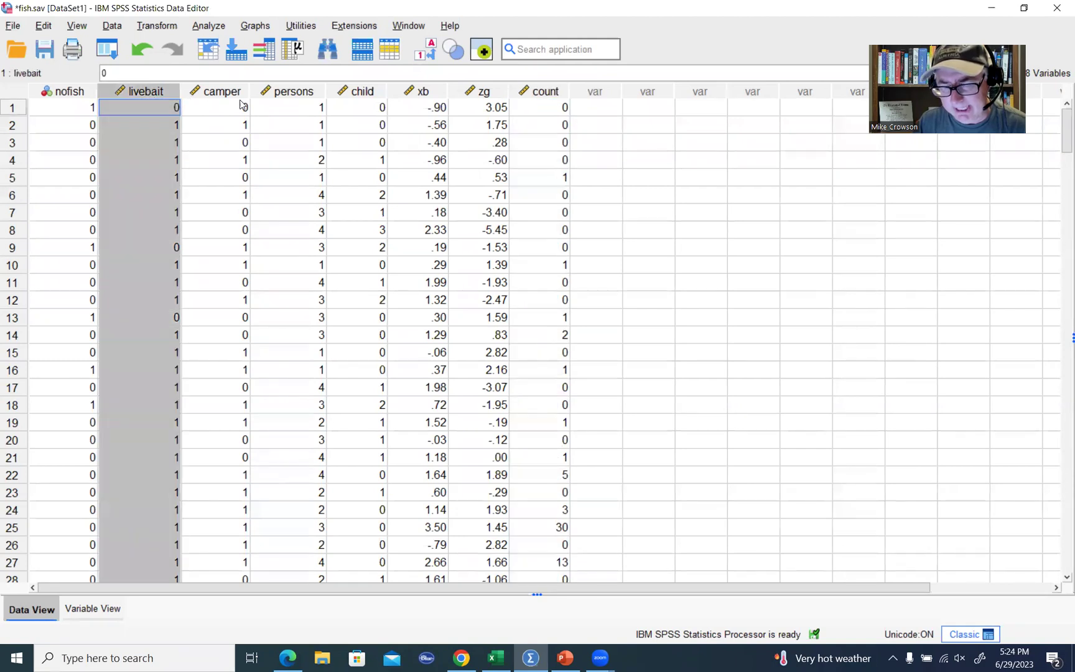
click(296, 94)
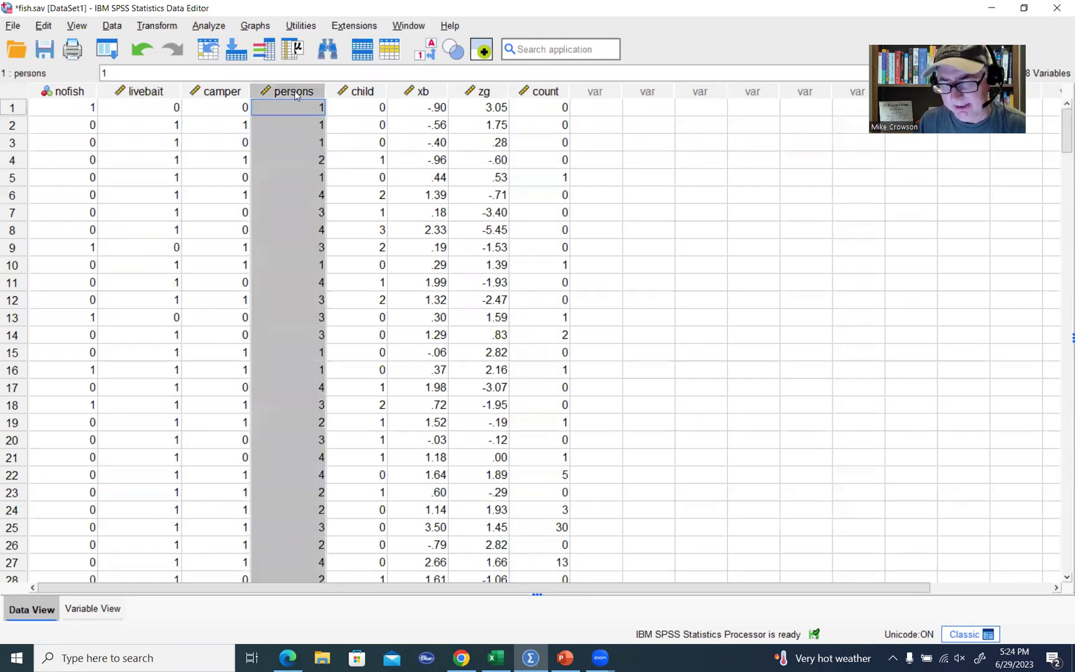
click(219, 94)
click(348, 92)
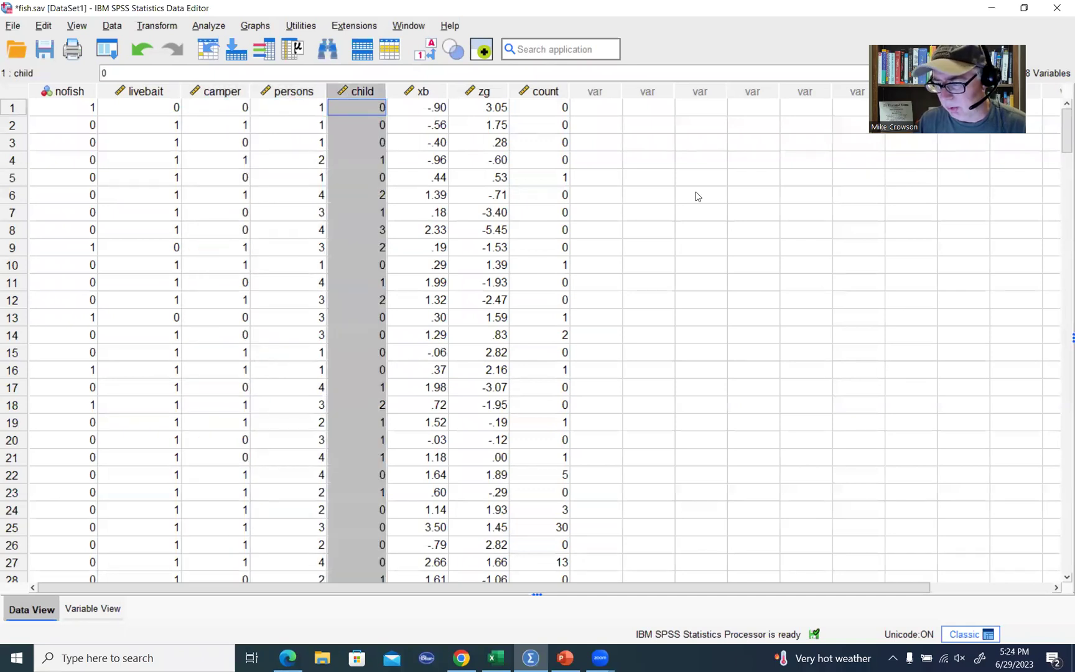
click(723, 214)
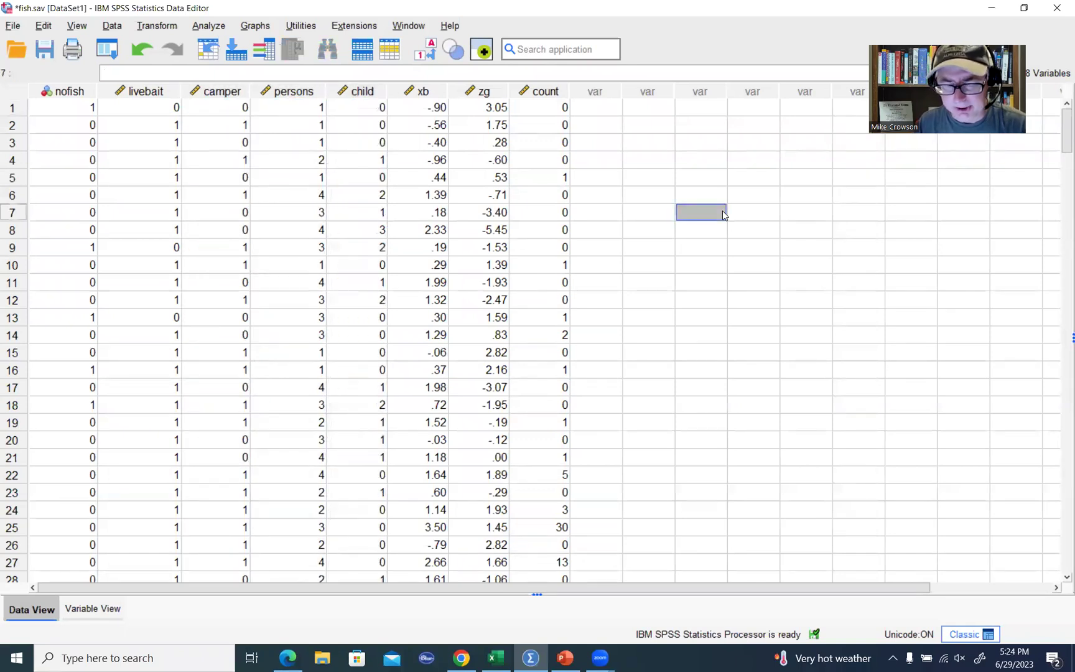
Open the Zero-Inflated Count Models dialog under Generalized Linear Models and select count
click(209, 27)
mouse_move(292, 211)
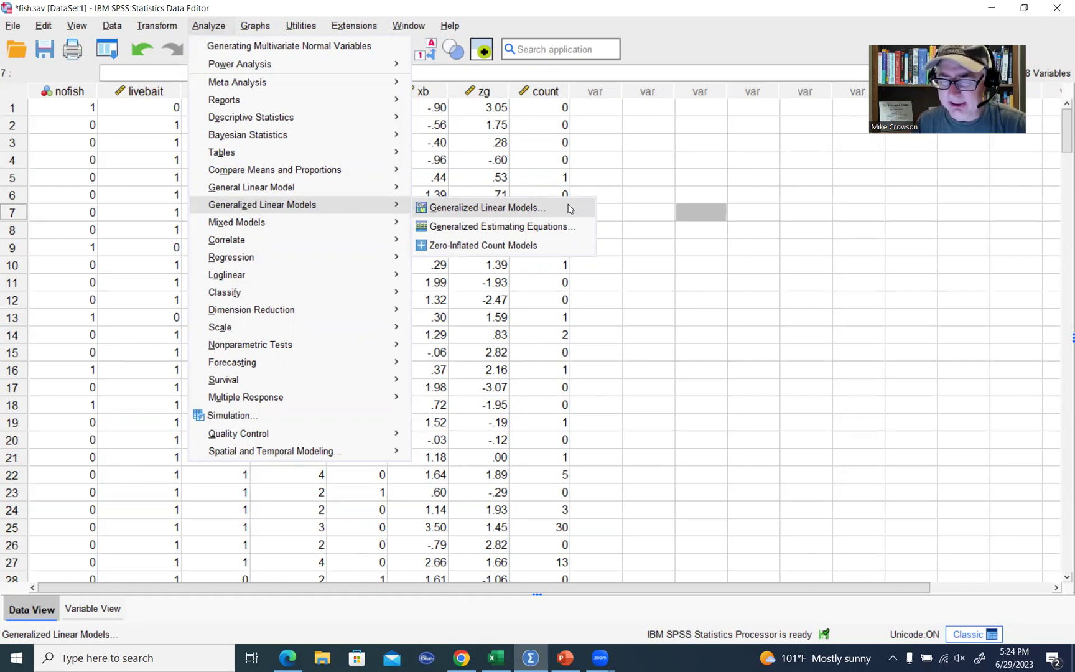
click(487, 246)
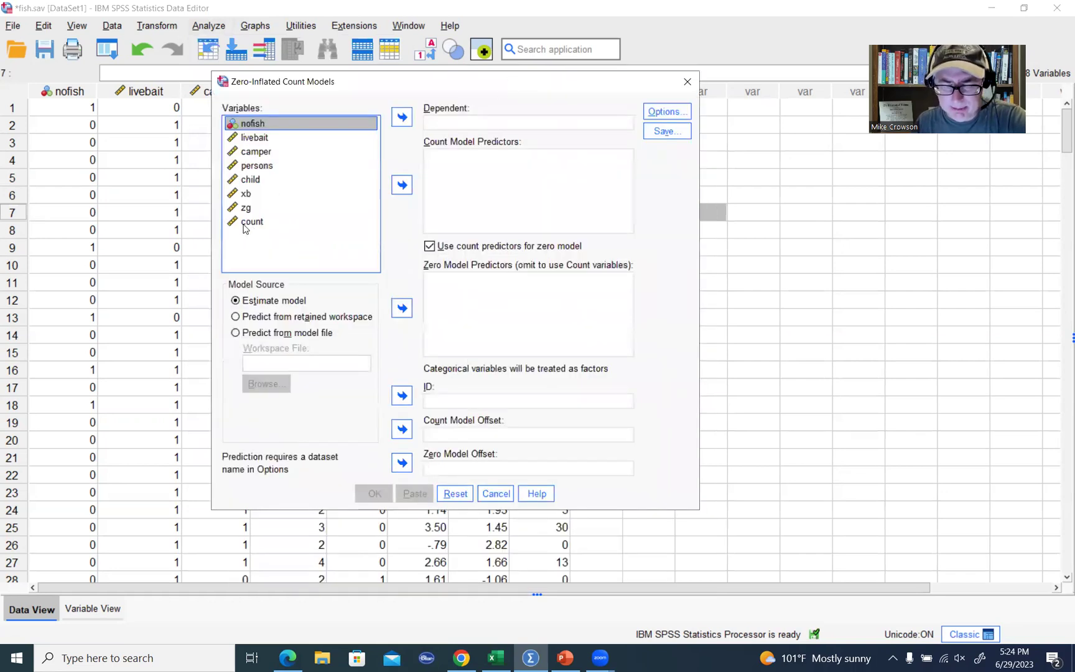
click(245, 224)
Make count the dependent and add livebait and persons as count model predictors
click(402, 118)
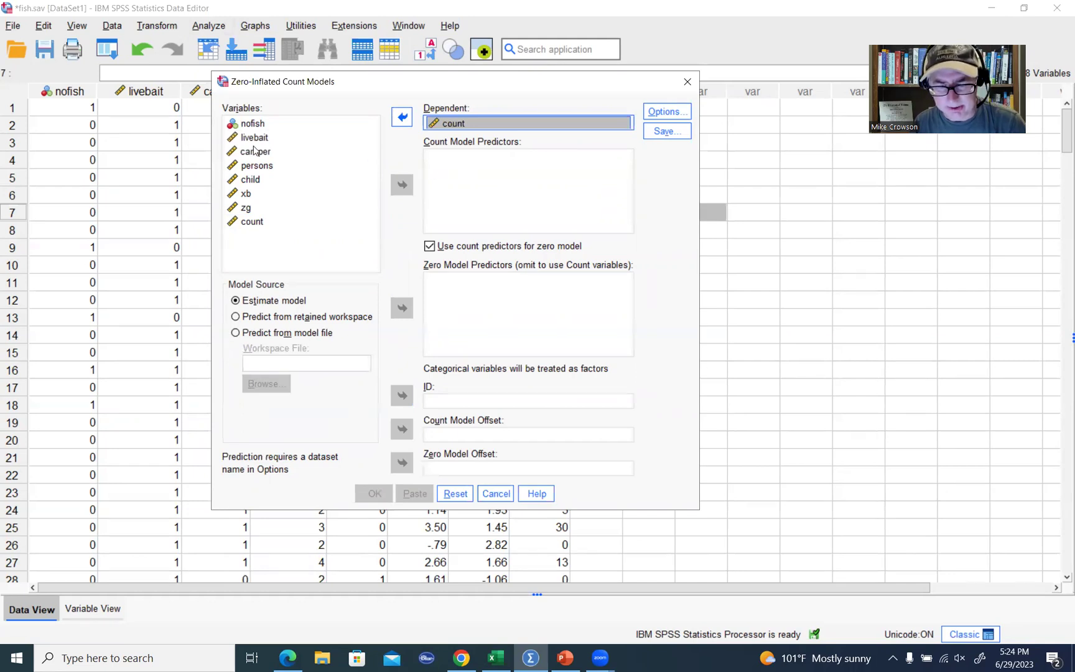
click(254, 137)
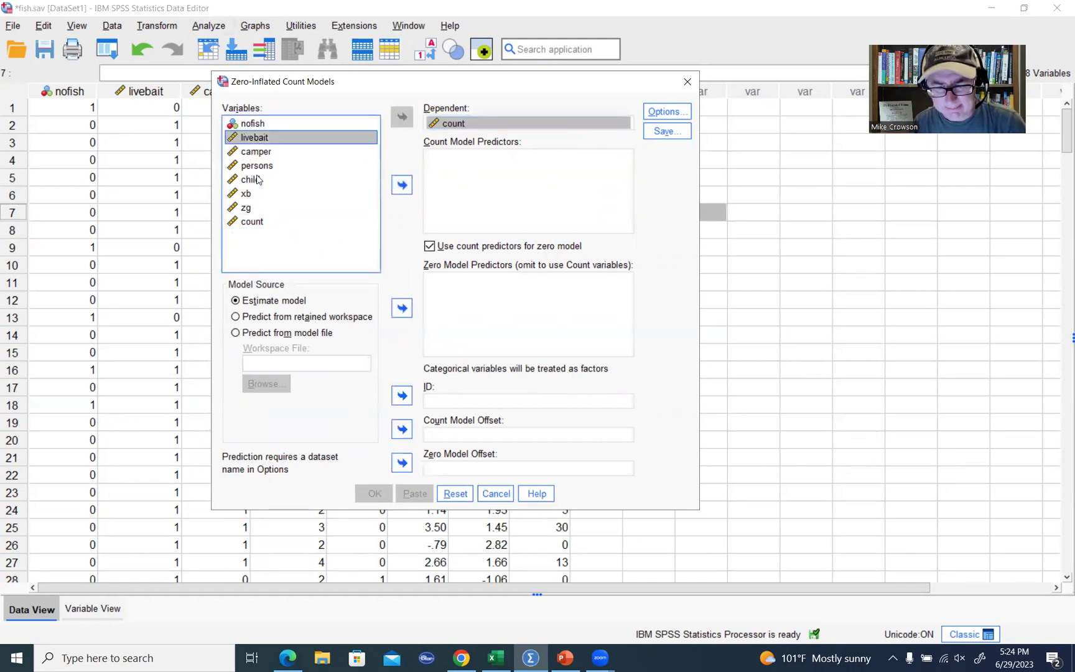
ctrl+click(260, 166)
click(401, 184)
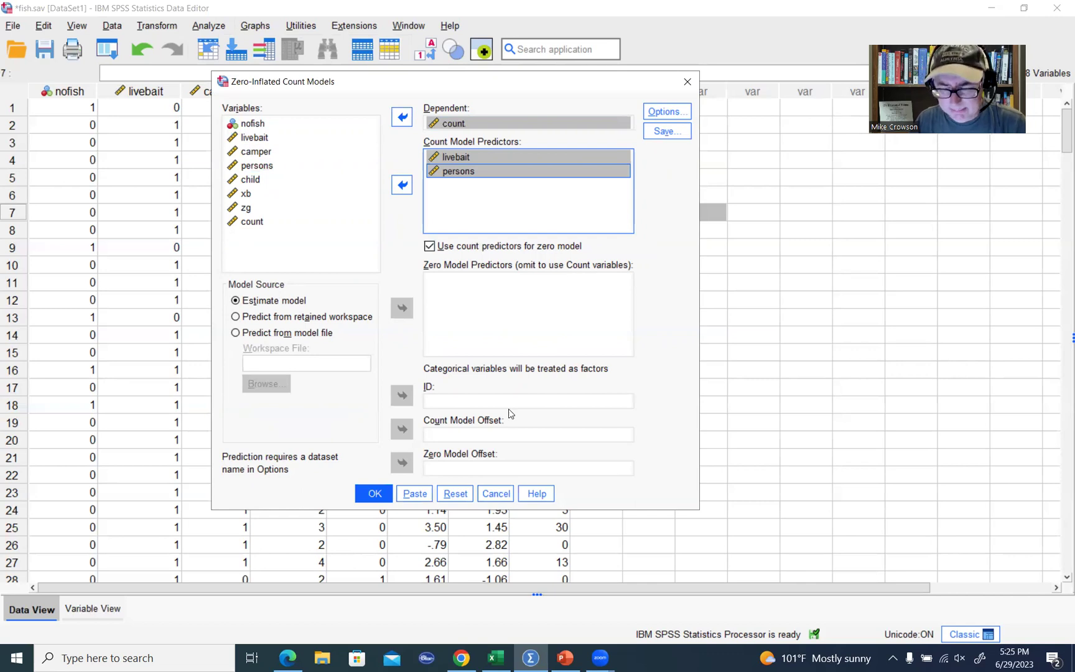
click(504, 539)
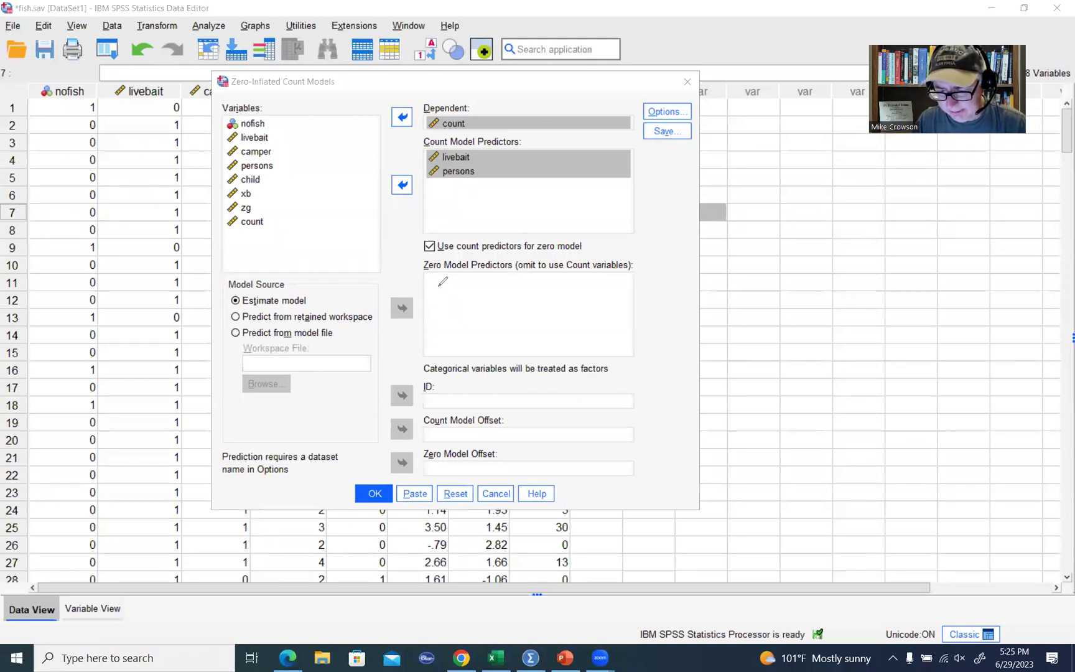
drag(437, 285, 447, 276)
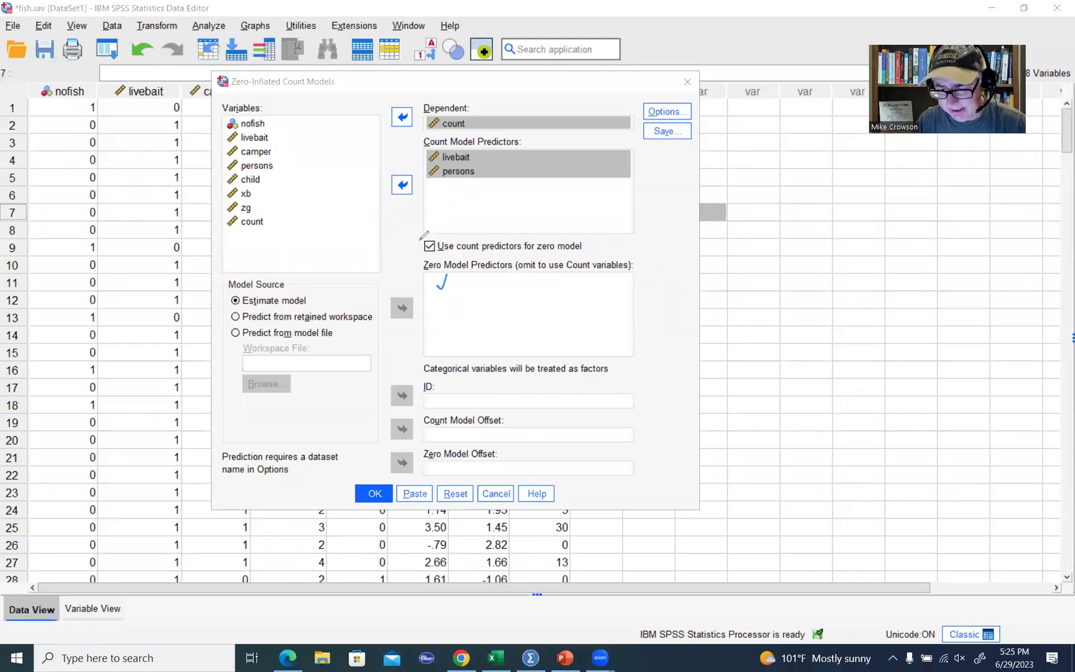
mouse_move(420, 231)
mouse_down()
mouse_move(443, 241)
mouse_move(416, 230)
mouse_up()
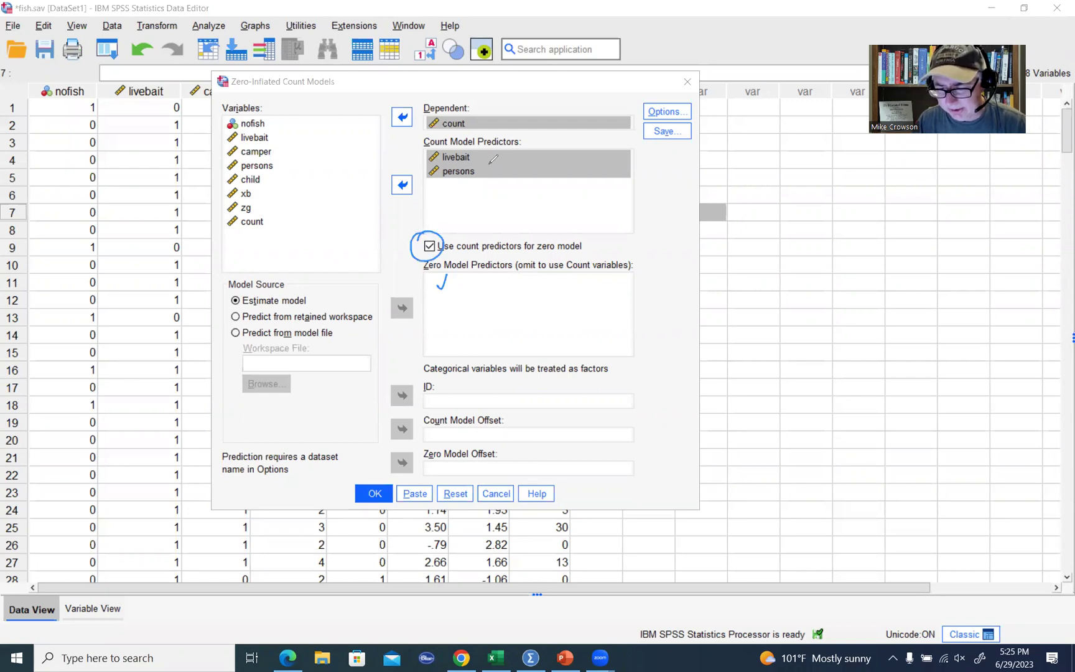
mouse_move(491, 163)
mouse_down()
mouse_move(509, 183)
mouse_move(478, 287)
mouse_move(492, 281)
mouse_up()
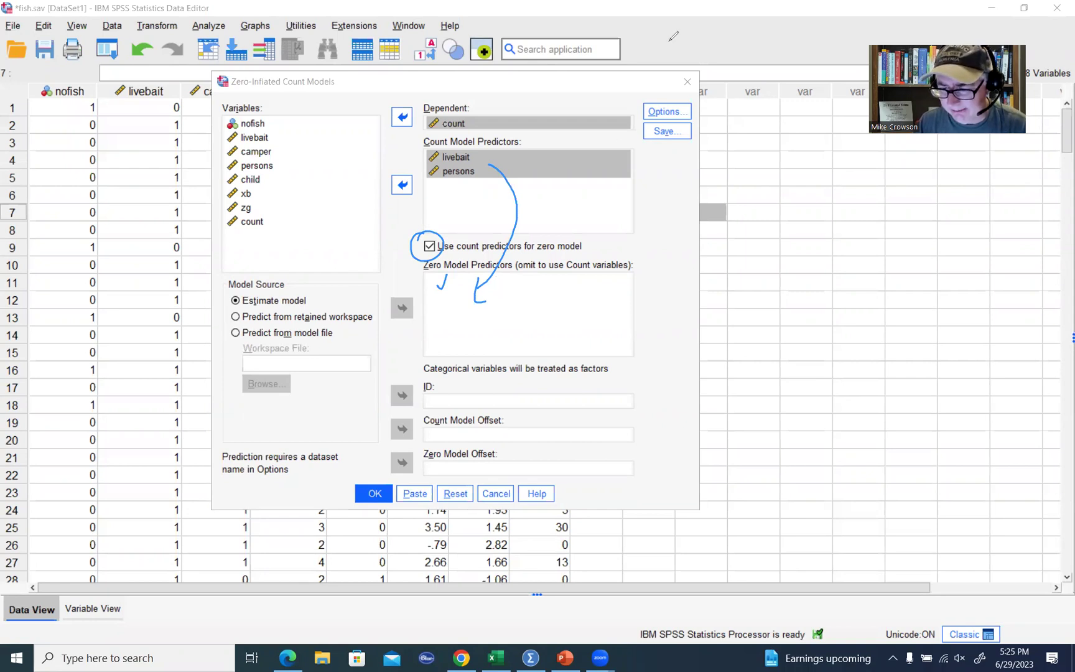
key(e)
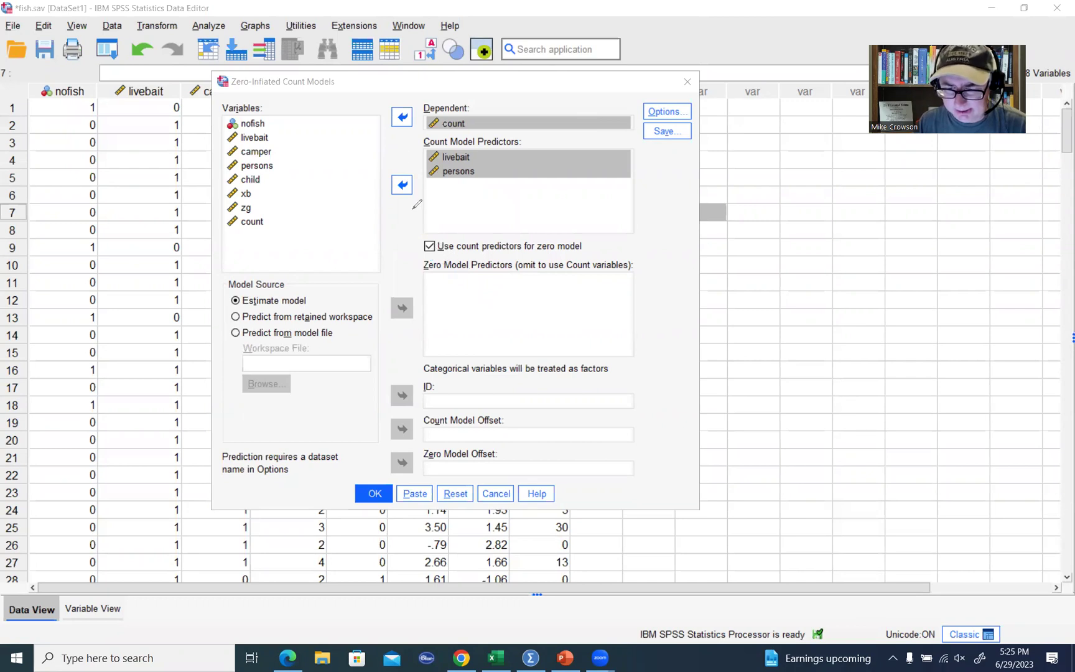
Turn off count-predictor reuse and add camper and child as zero-model predictors
click(429, 247)
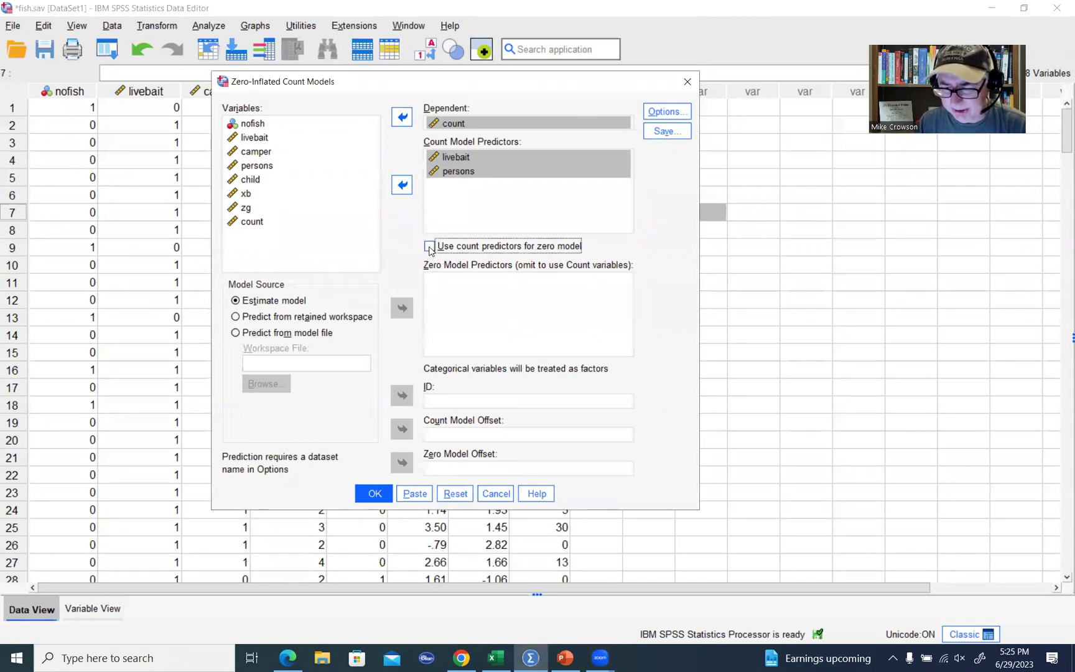
click(255, 153)
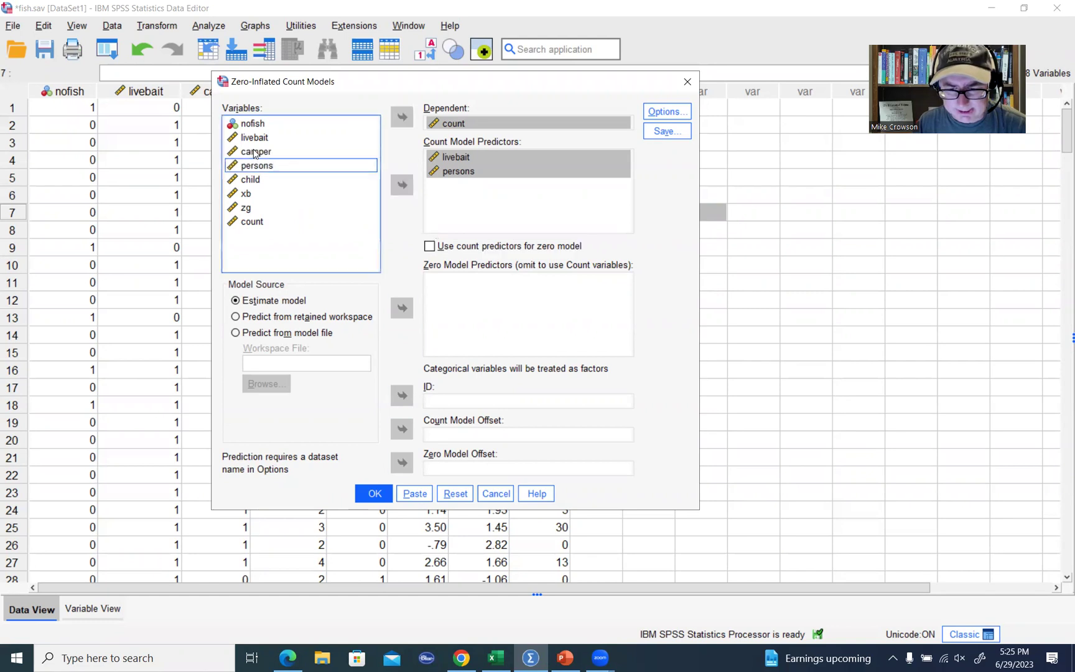
ctrl+click(249, 180)
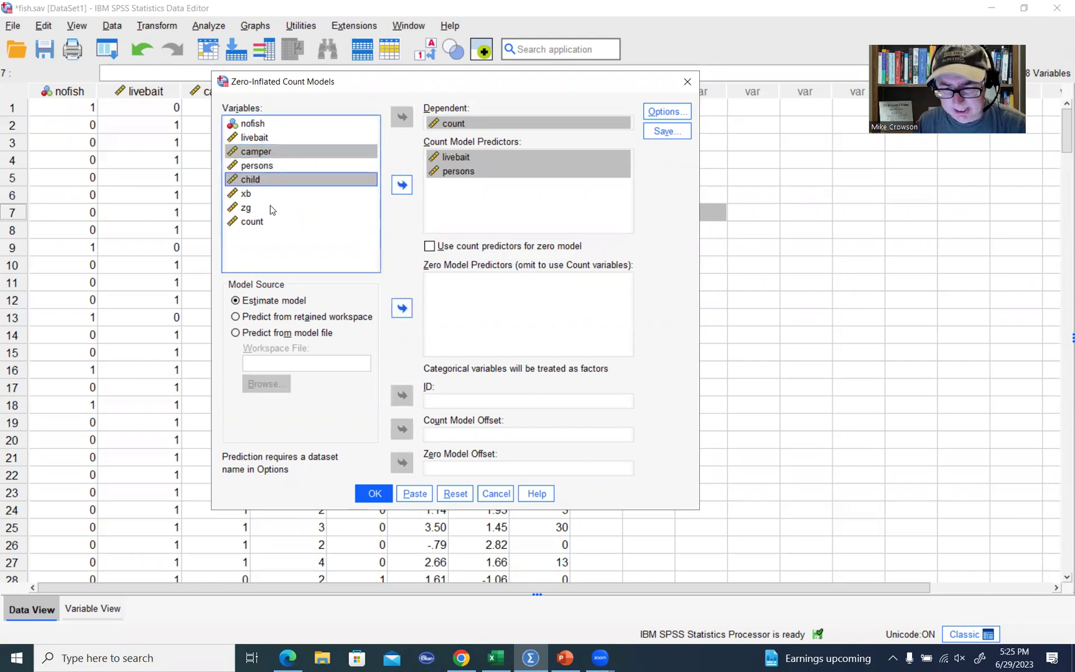
click(403, 309)
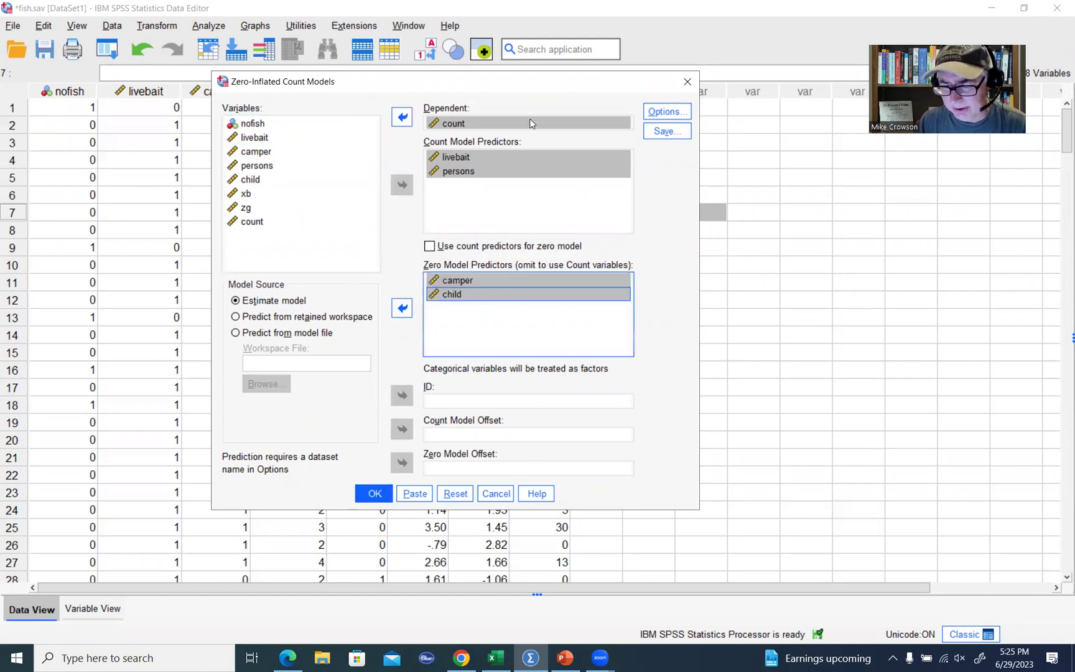
Confirm count-predictor reuse stays off and bring up the model Options dialog
drag(282, 85, 369, 121)
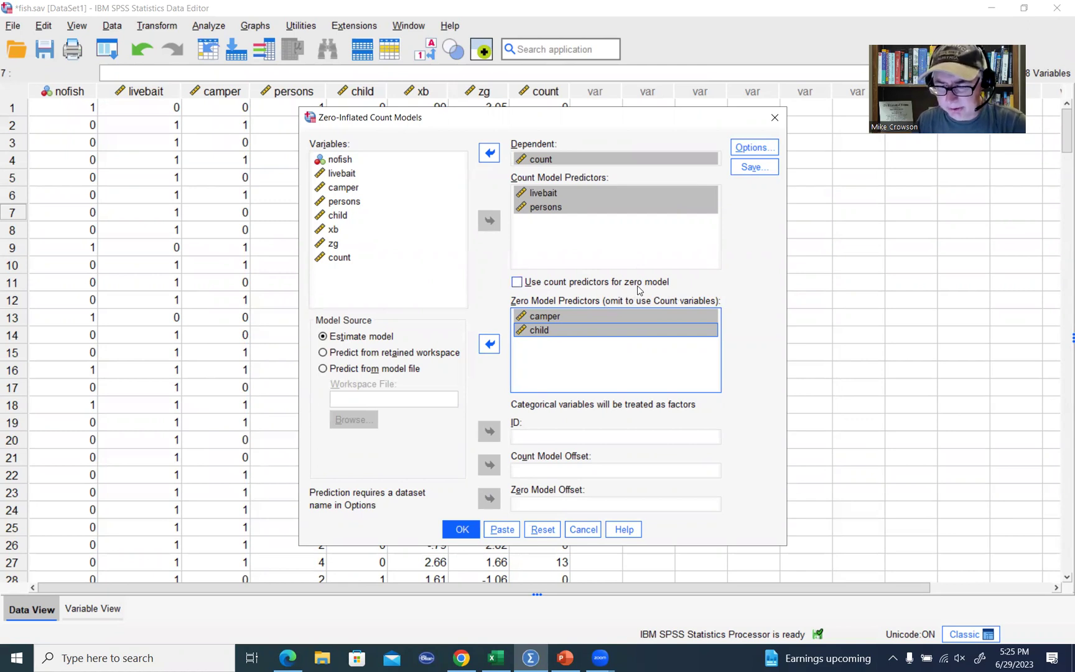
click(517, 284)
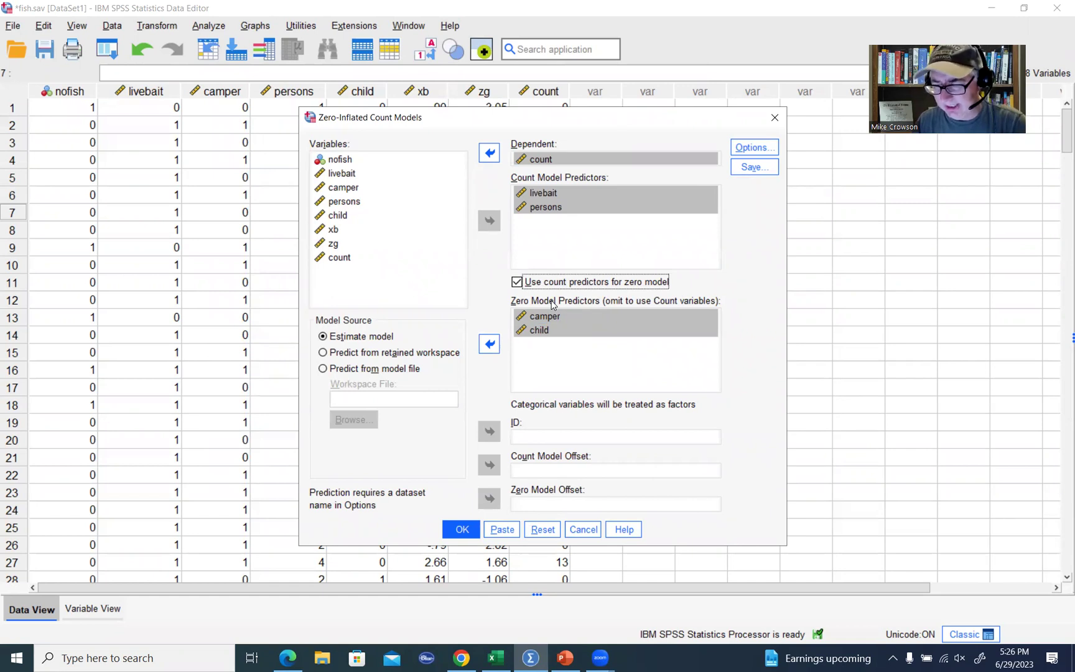
click(516, 281)
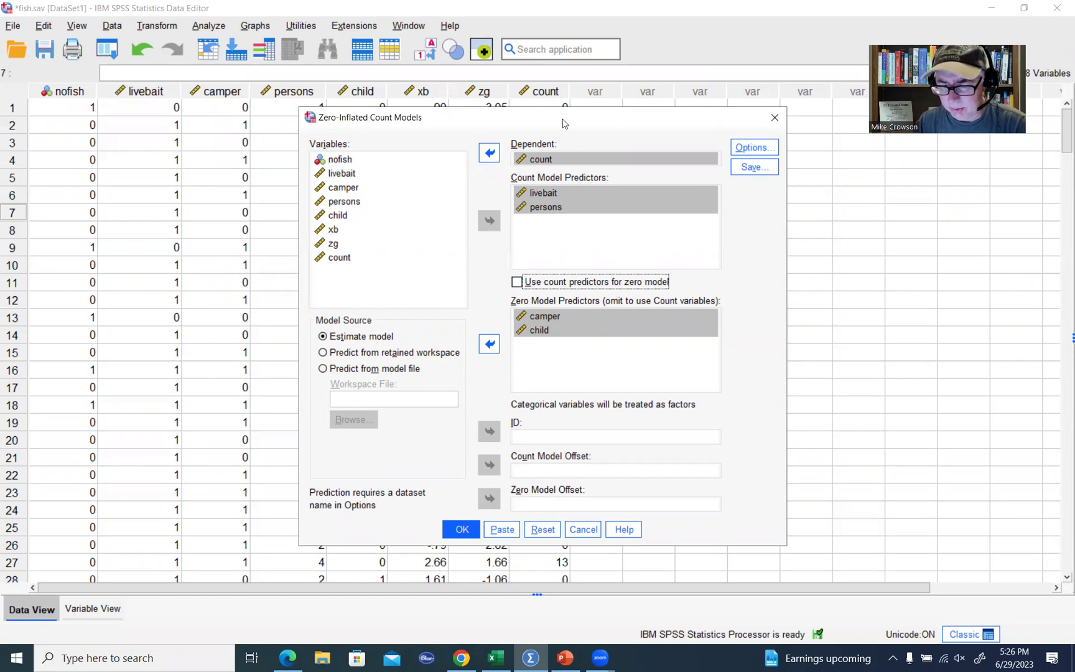
drag(358, 117, 236, 128)
click(626, 161)
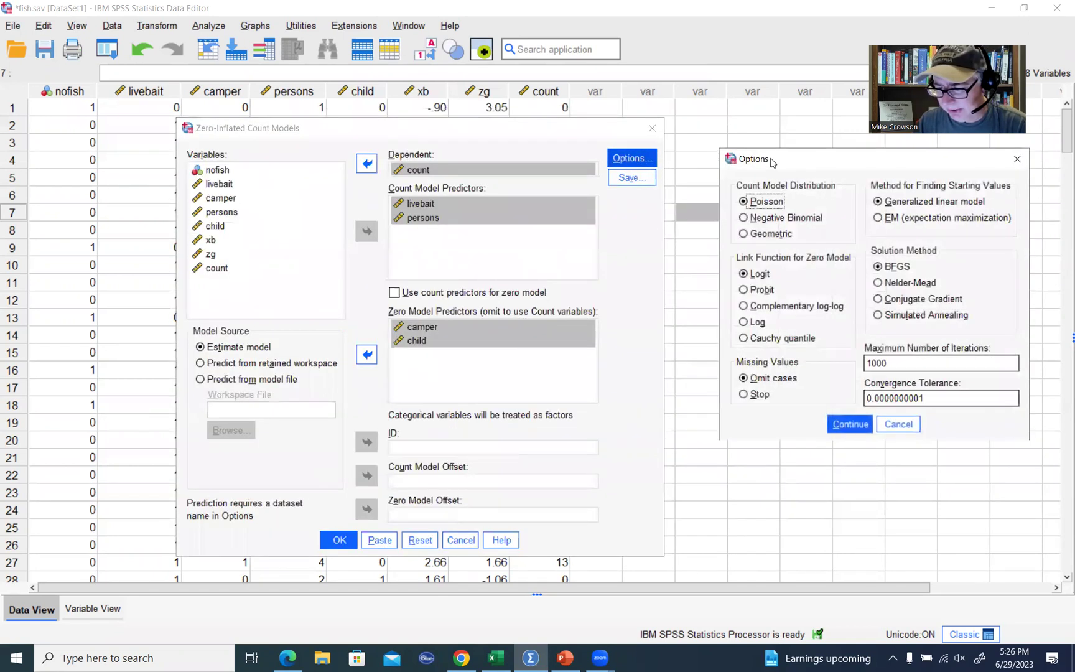
Keep the Poisson count distribution and run the zero-inflated Poisson model
drag(772, 161, 725, 130)
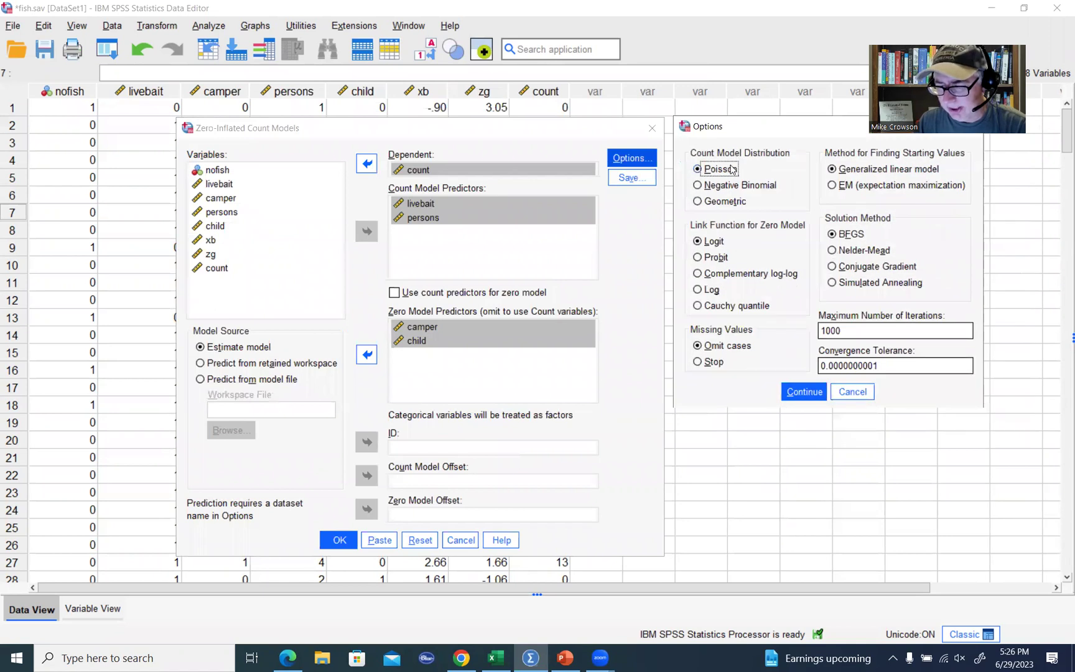
click(804, 392)
click(339, 539)
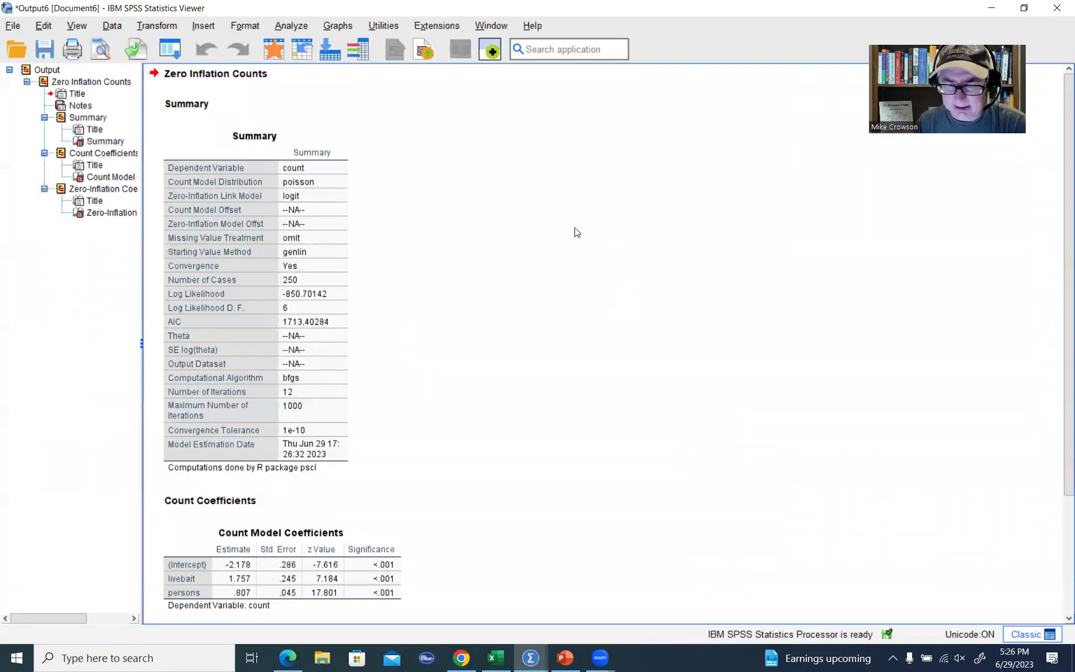
click(242, 189)
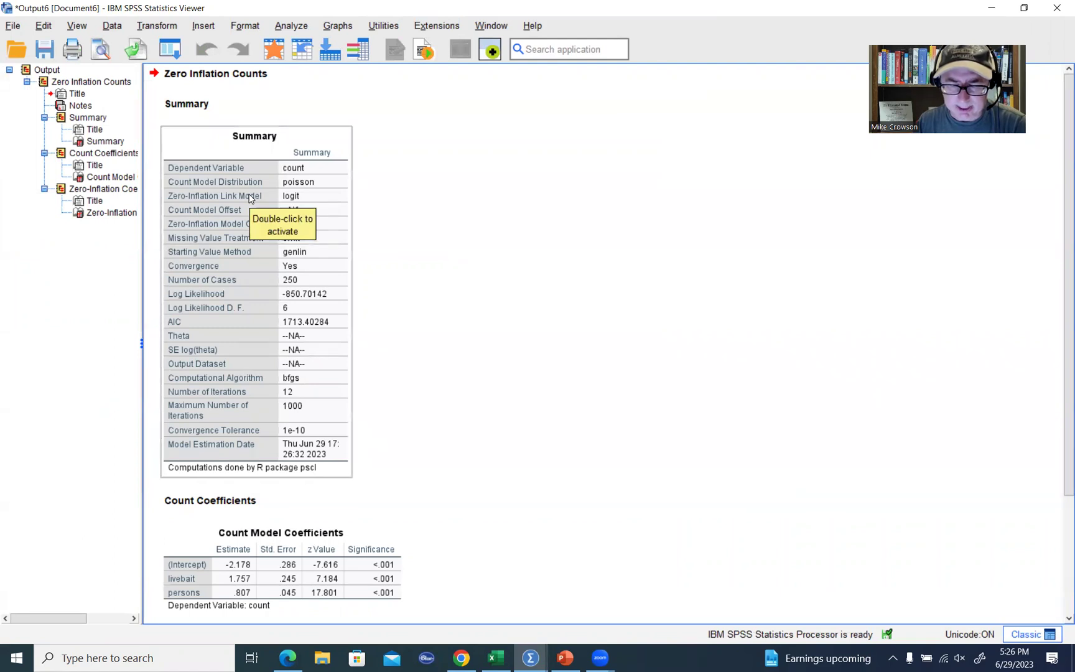
click(425, 178)
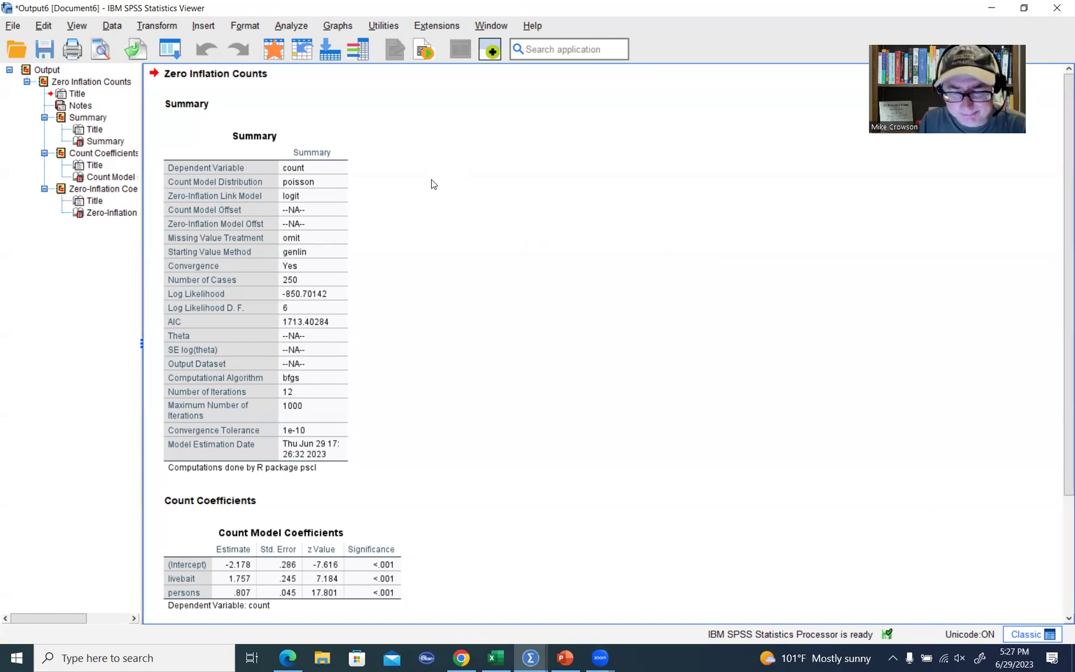
scroll(442, 248, down, 5)
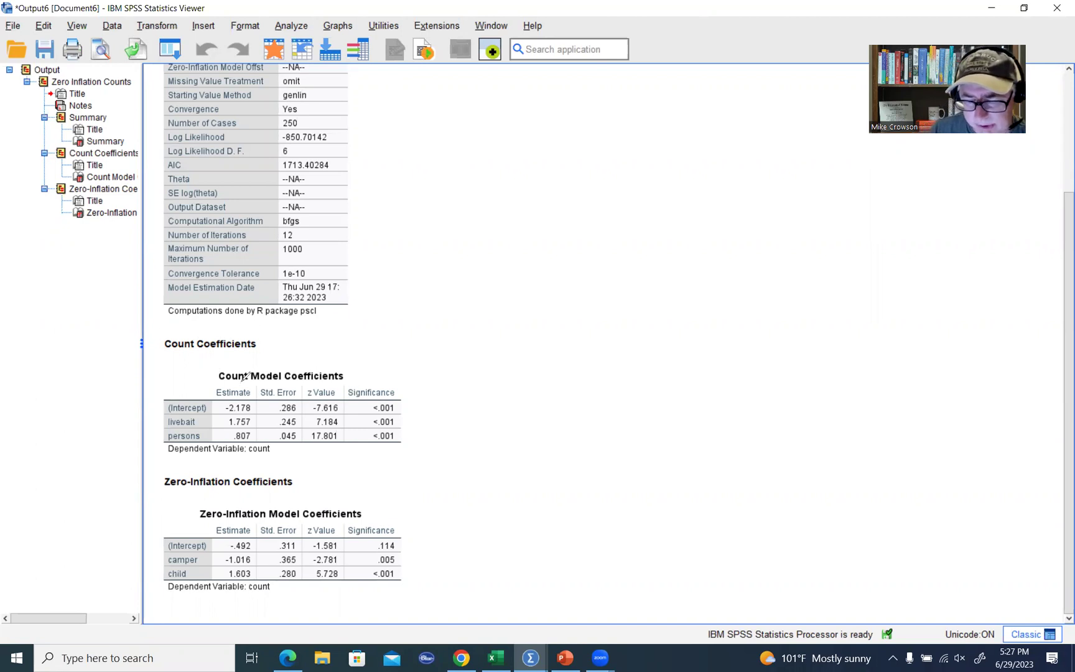
Underline the Count Model Coefficients title, circle 1.757, .807 and their <.001 p-values, and label them b
drag(223, 381, 342, 375)
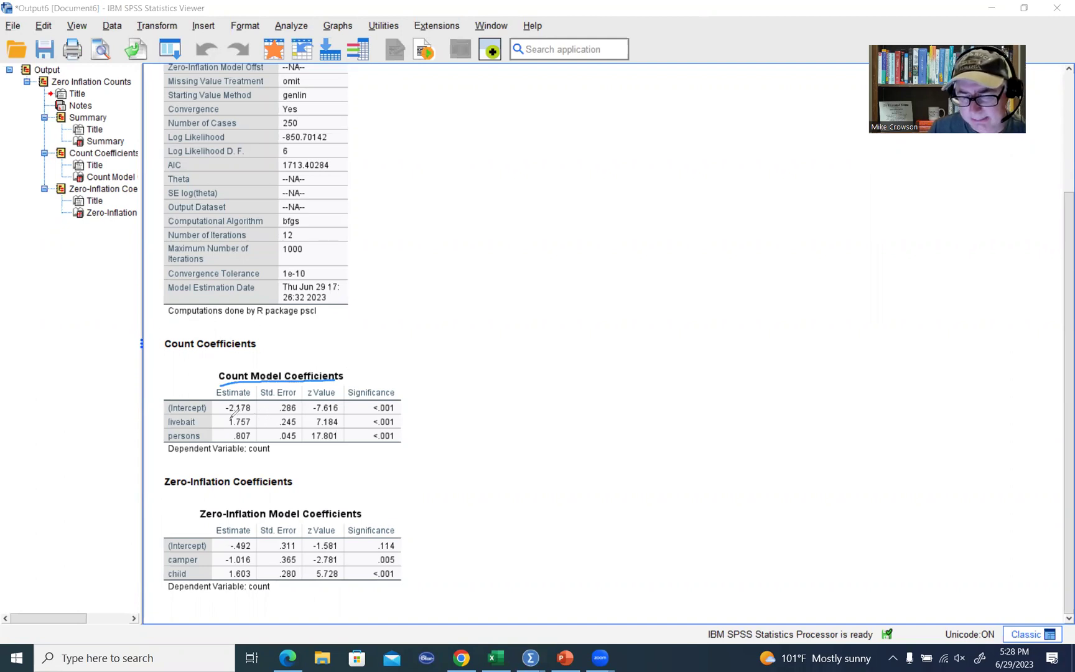
mouse_move(229, 410)
mouse_down()
mouse_move(263, 432)
mouse_move(242, 453)
mouse_move(222, 417)
mouse_up()
mouse_move(388, 413)
mouse_down()
mouse_move(401, 436)
mouse_move(364, 440)
mouse_move(384, 412)
mouse_up()
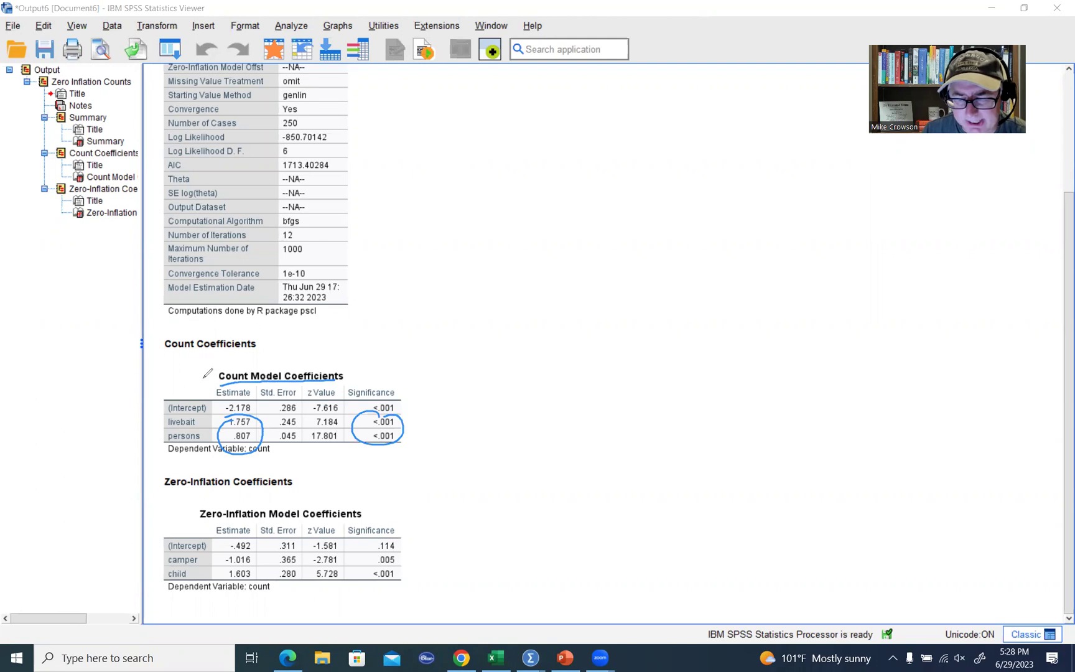
drag(208, 375, 214, 383)
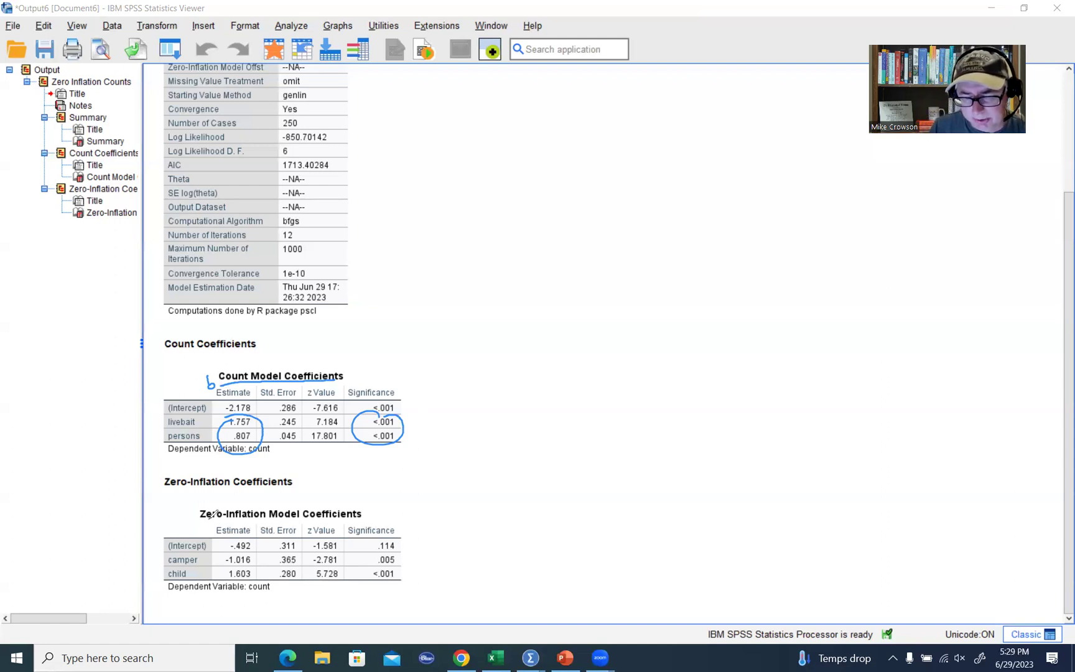
Underline the Zero-Inflation title, label it b, circle -1.016 and 1.603, and begin the '0 = no' note
mouse_move(205, 521)
mouse_down()
mouse_move(322, 524)
mouse_move(362, 510)
mouse_up()
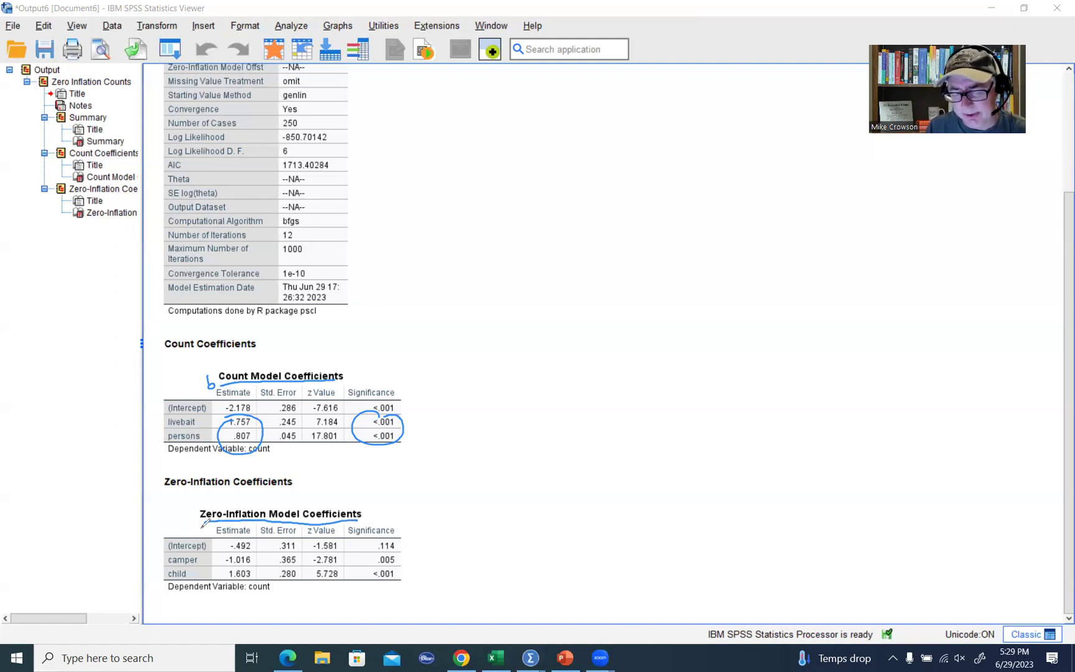
drag(201, 525, 209, 533)
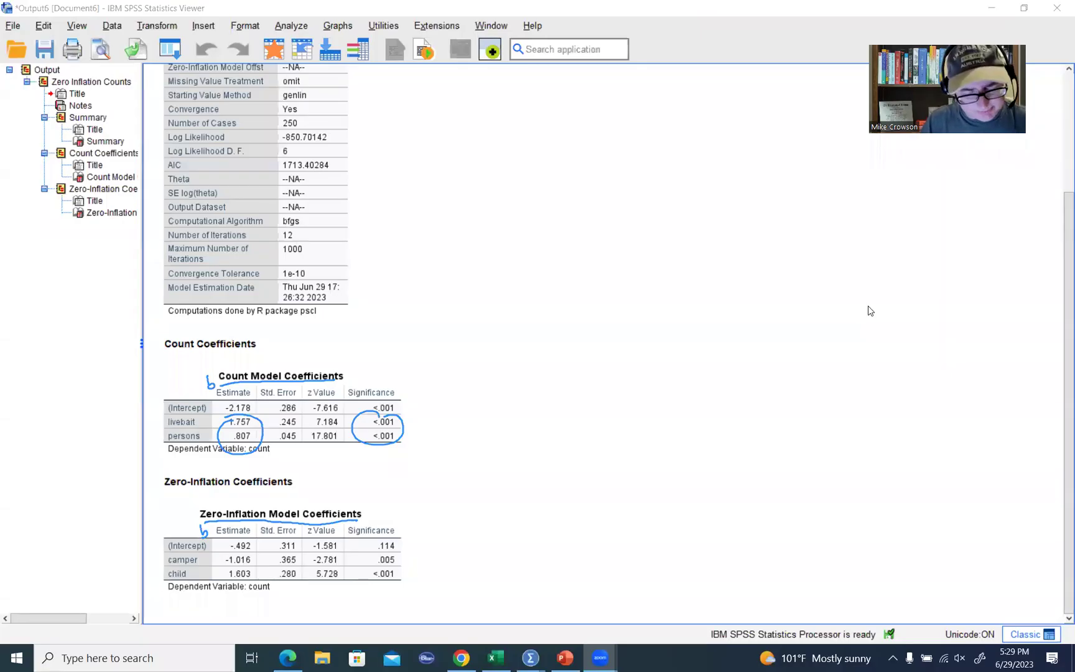
click(211, 377)
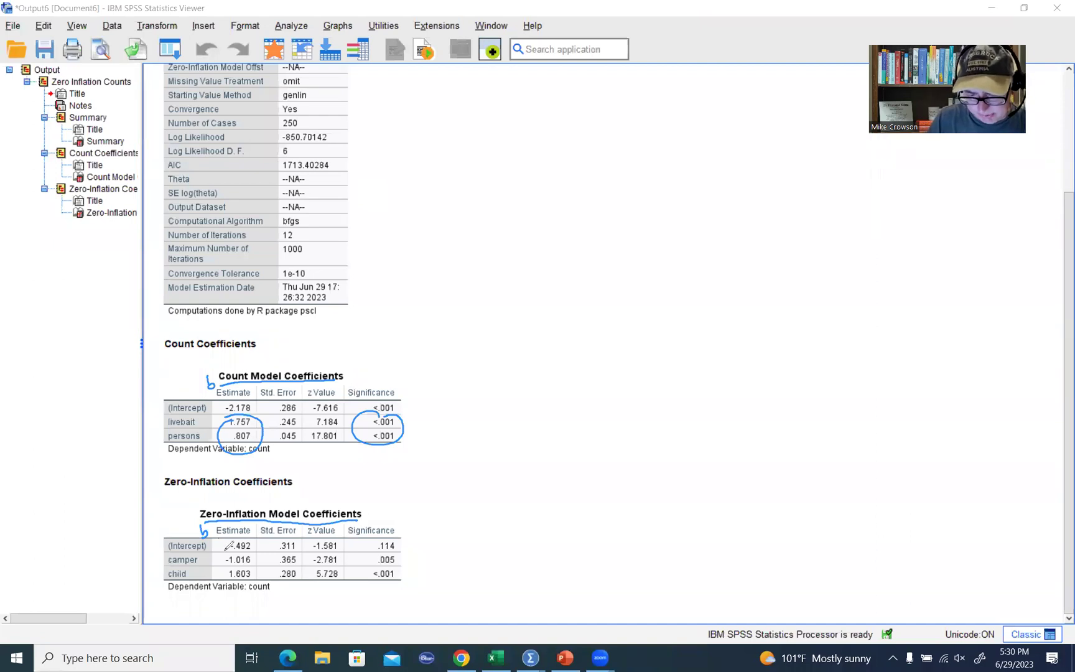
mouse_move(227, 547)
mouse_down()
mouse_move(251, 553)
mouse_move(256, 569)
mouse_move(216, 554)
mouse_up()
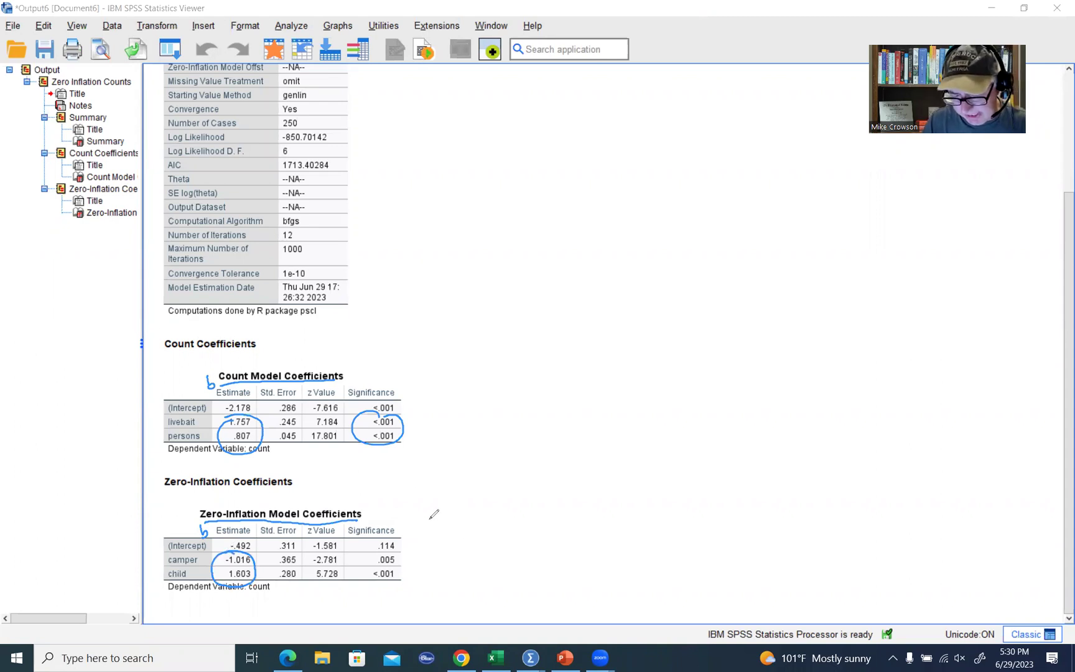
mouse_move(457, 497)
mouse_down()
mouse_move(473, 511)
mouse_move(504, 501)
mouse_move(463, 534)
mouse_move(511, 518)
mouse_up()
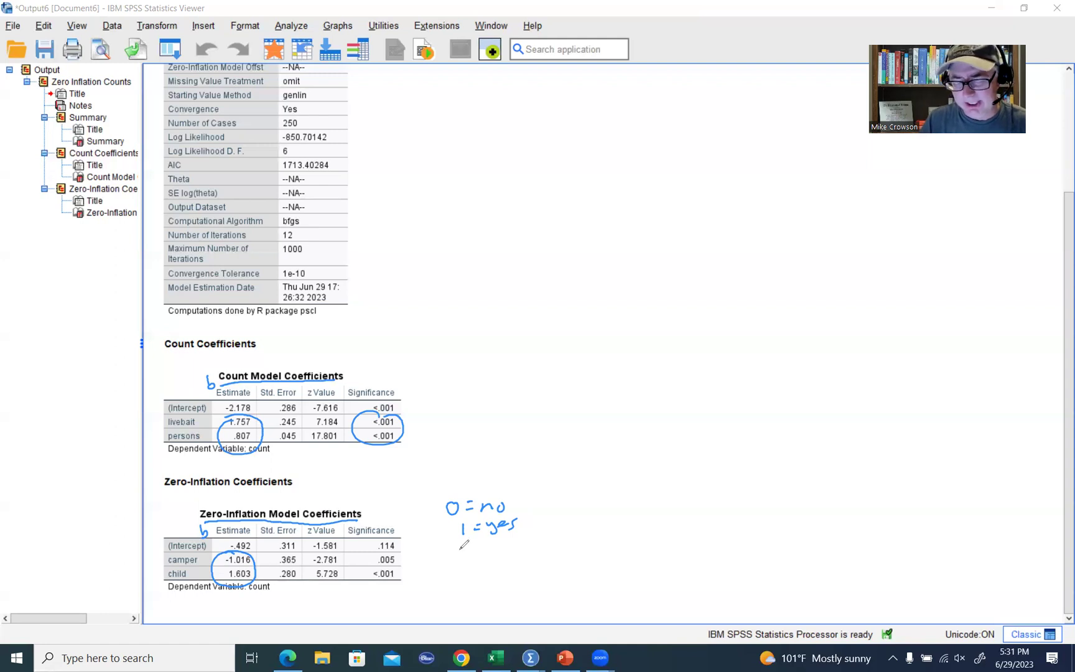
Finish the '1 = yes' note and circle the camper and child p-values .005 and <.001
drag(455, 533, 461, 525)
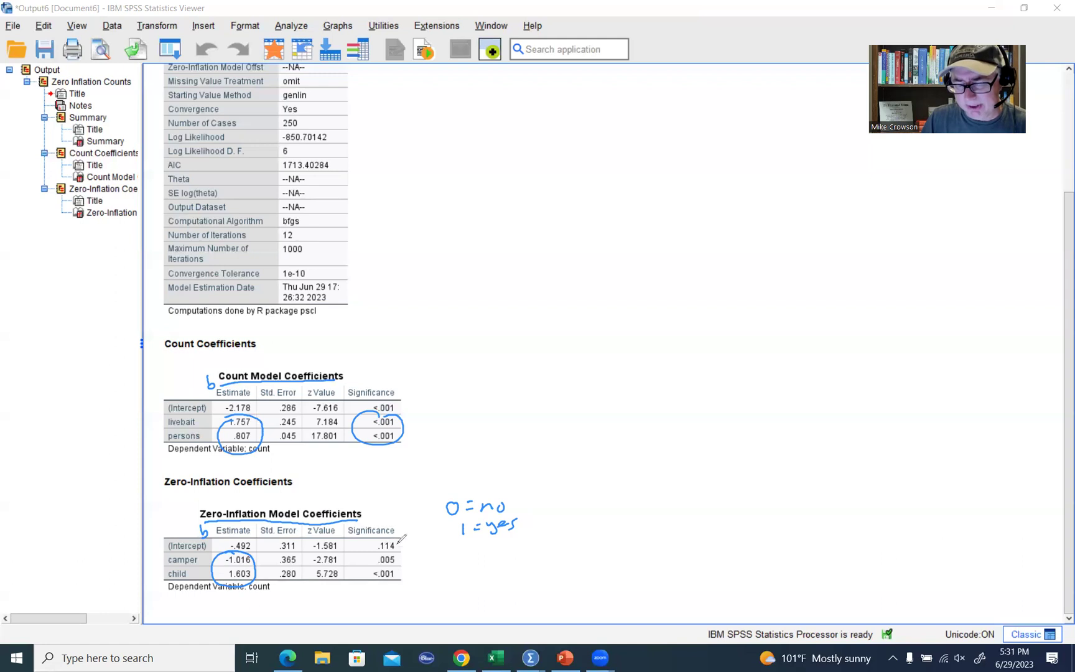
mouse_move(372, 552)
mouse_down()
mouse_move(399, 555)
mouse_move(401, 568)
mouse_move(362, 554)
mouse_up()
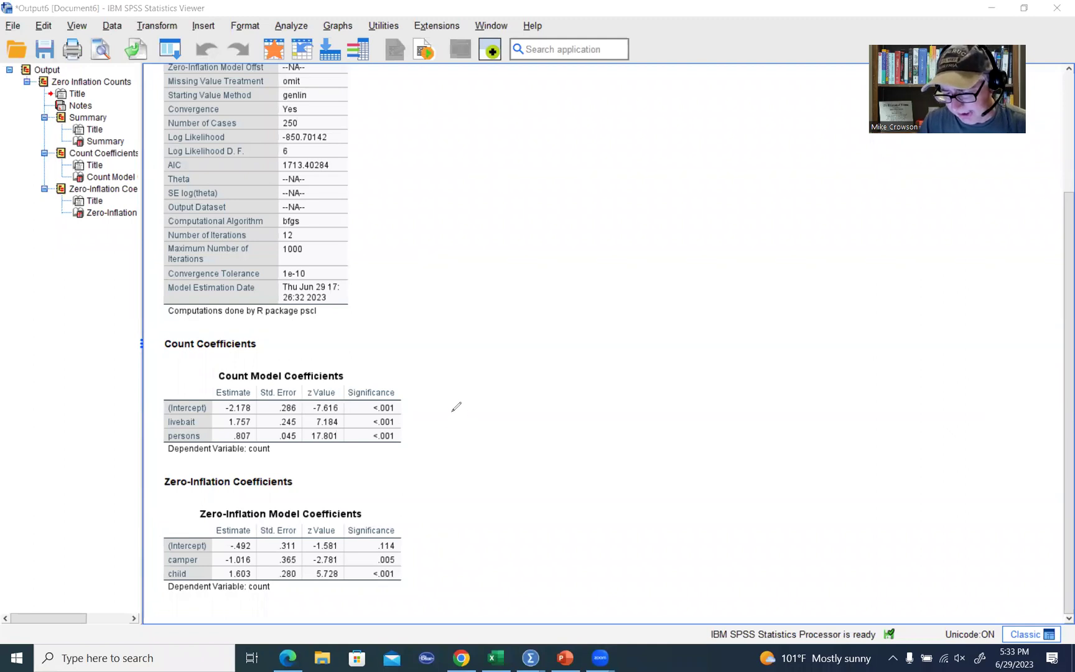
drag(451, 412, 461, 418)
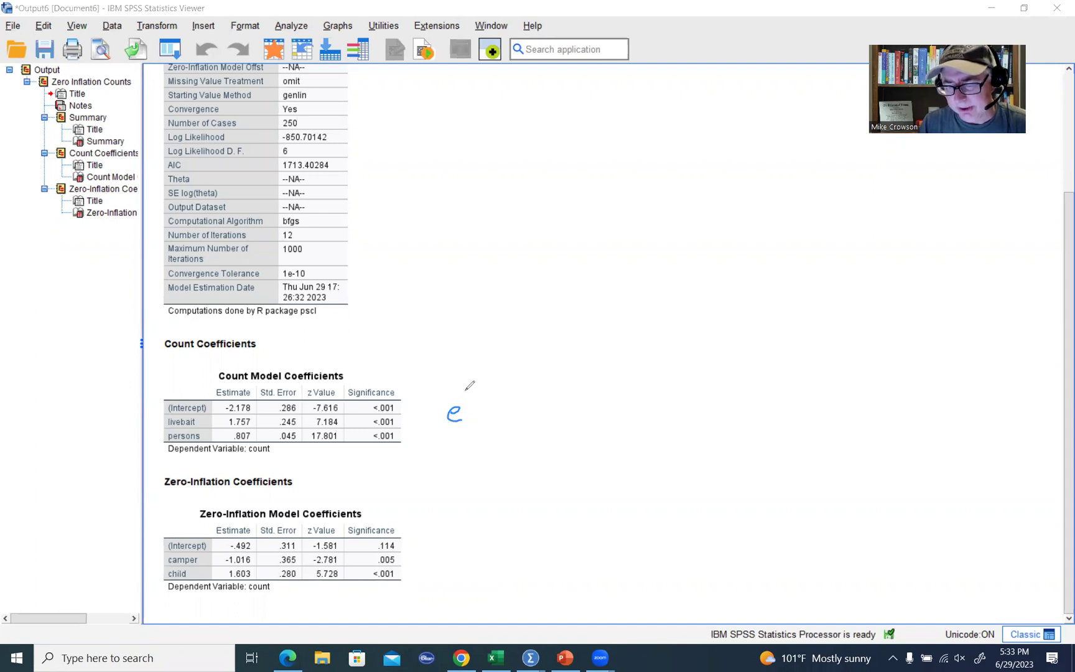
drag(466, 391, 460, 399)
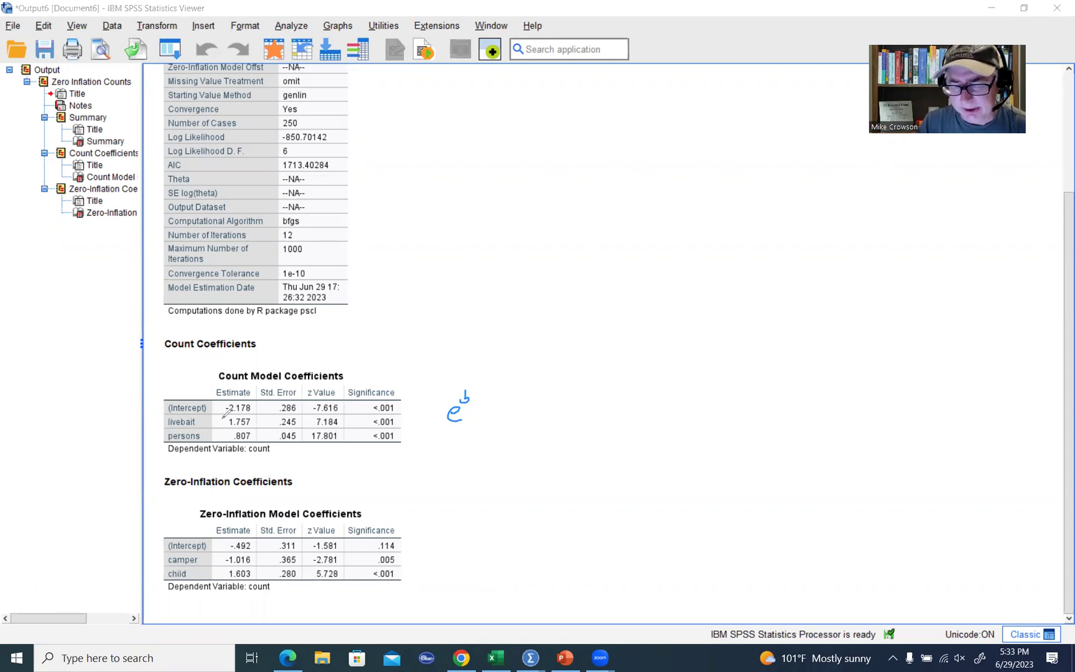
mouse_move(223, 419)
mouse_down()
mouse_move(257, 422)
mouse_move(231, 430)
mouse_move(222, 418)
mouse_up()
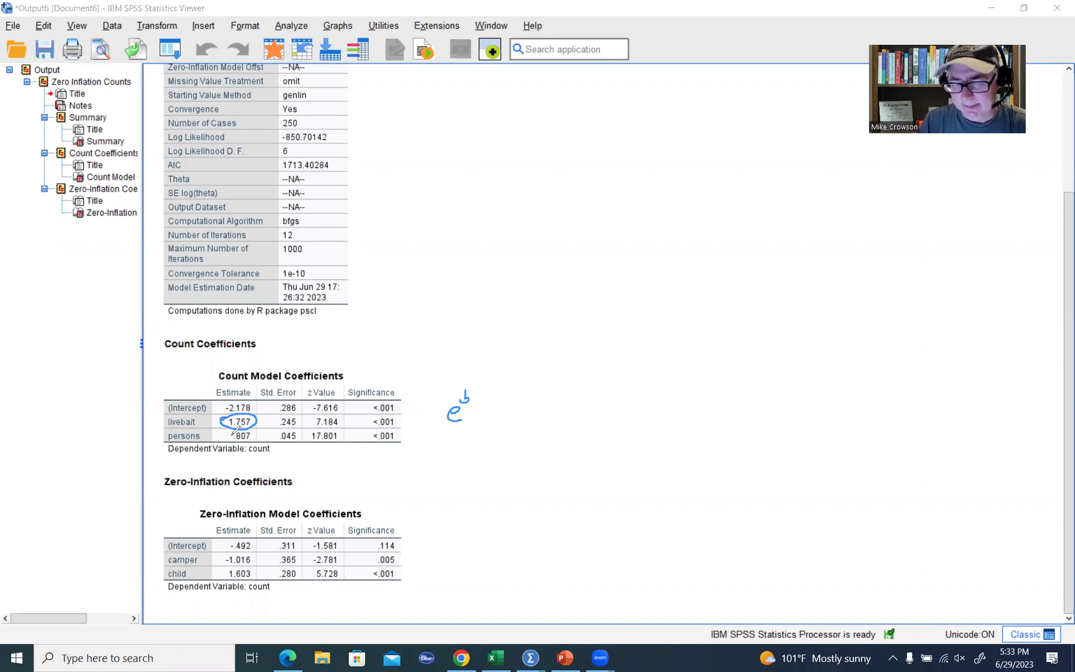
mouse_move(247, 428)
mouse_down()
mouse_move(249, 446)
mouse_move(259, 432)
mouse_up()
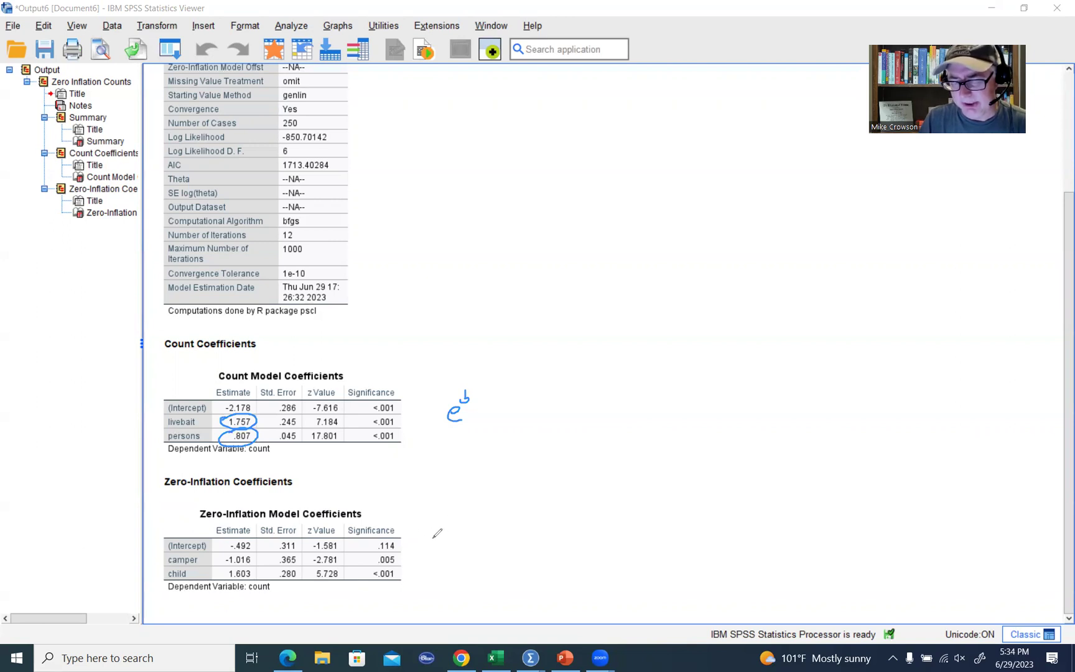
drag(435, 535, 443, 529)
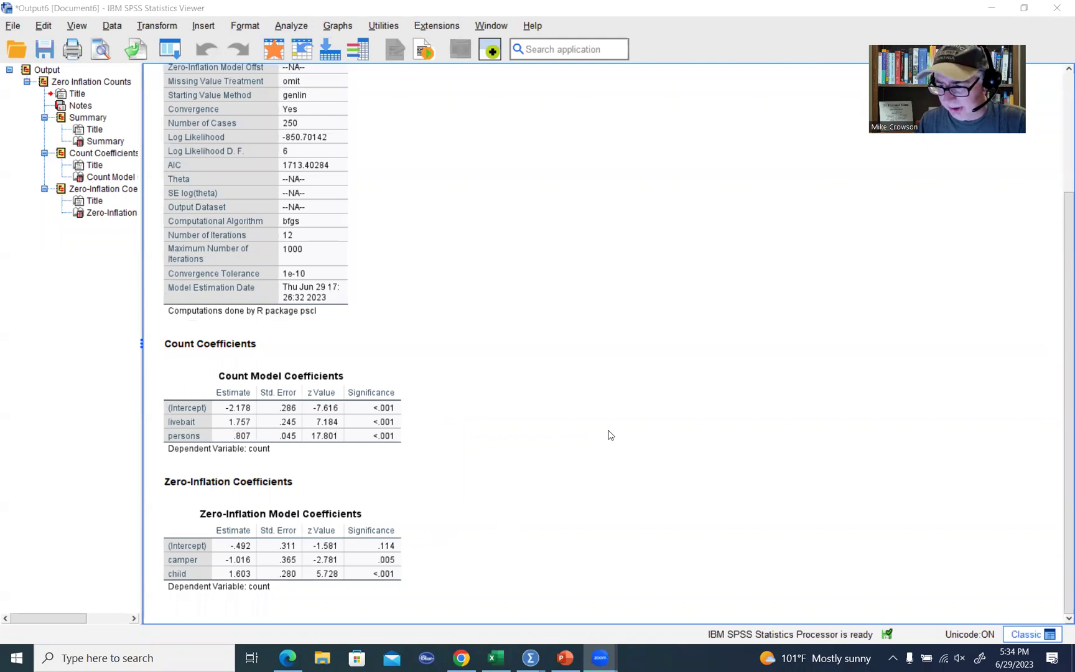
In Excel, review livebait and persons b values 1.757 and 0.807 and their Exp(b) formulas
click(495, 657)
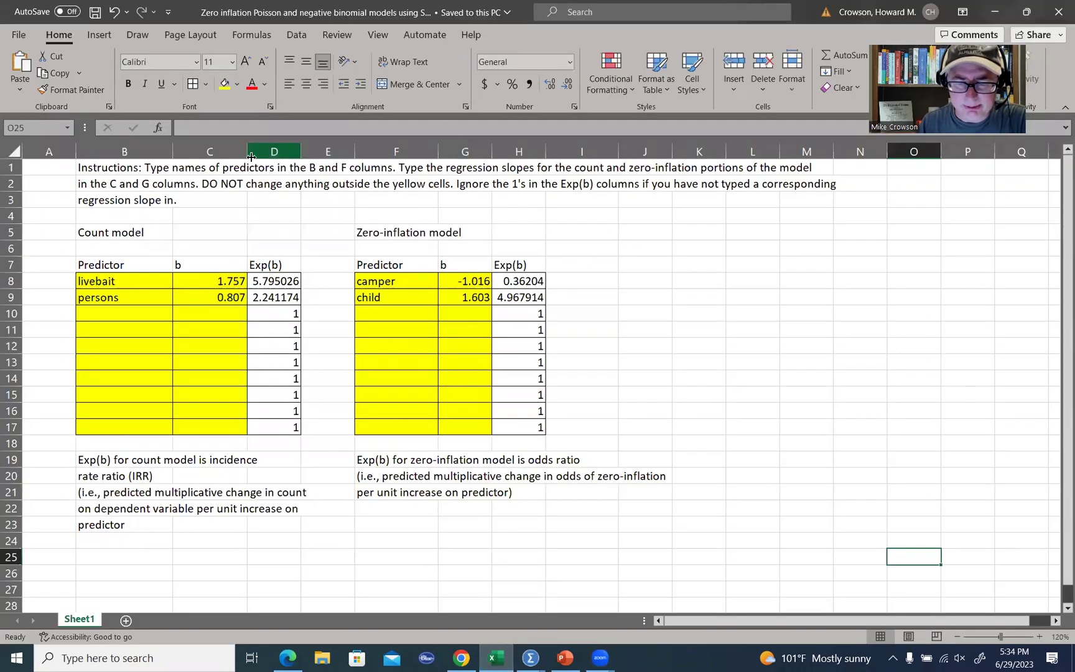
drag(142, 279, 144, 297)
drag(213, 280, 212, 296)
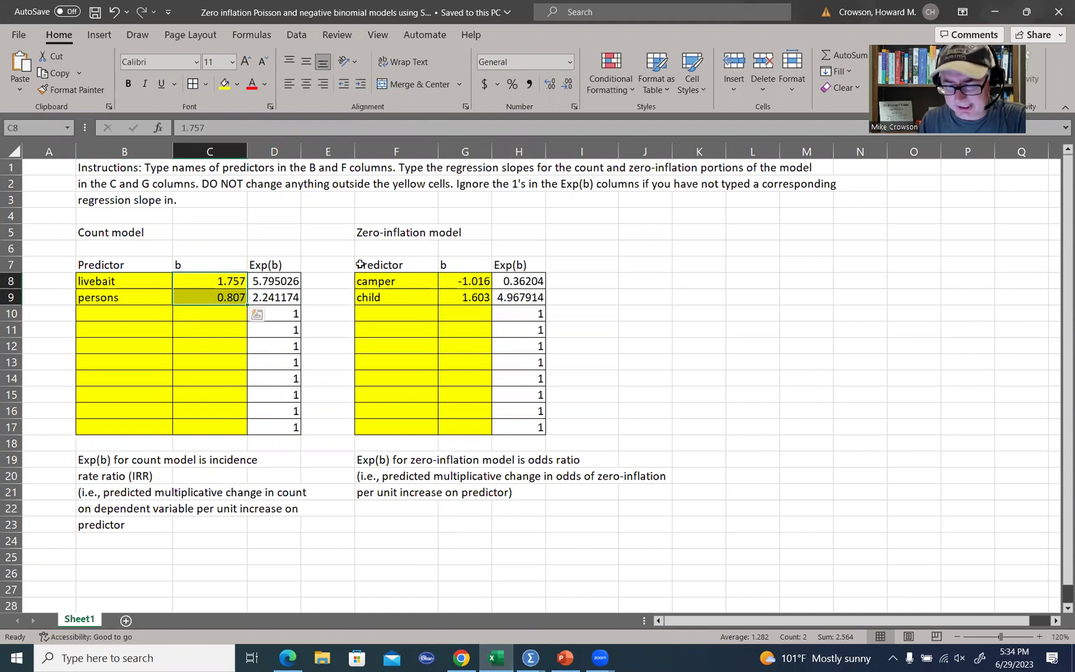
click(267, 281)
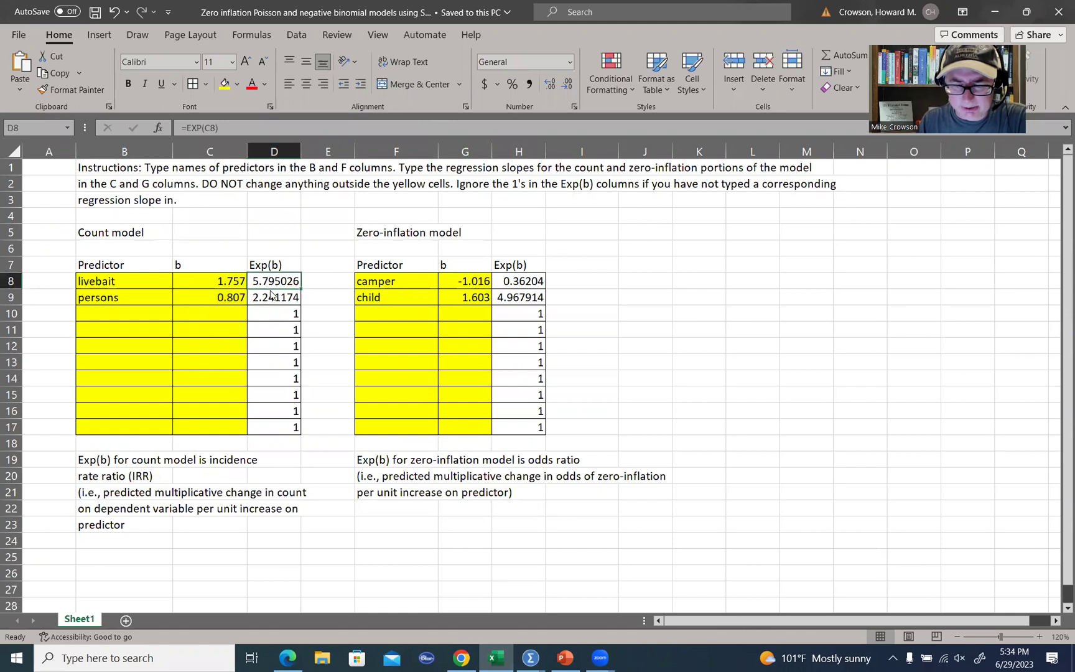
click(267, 261)
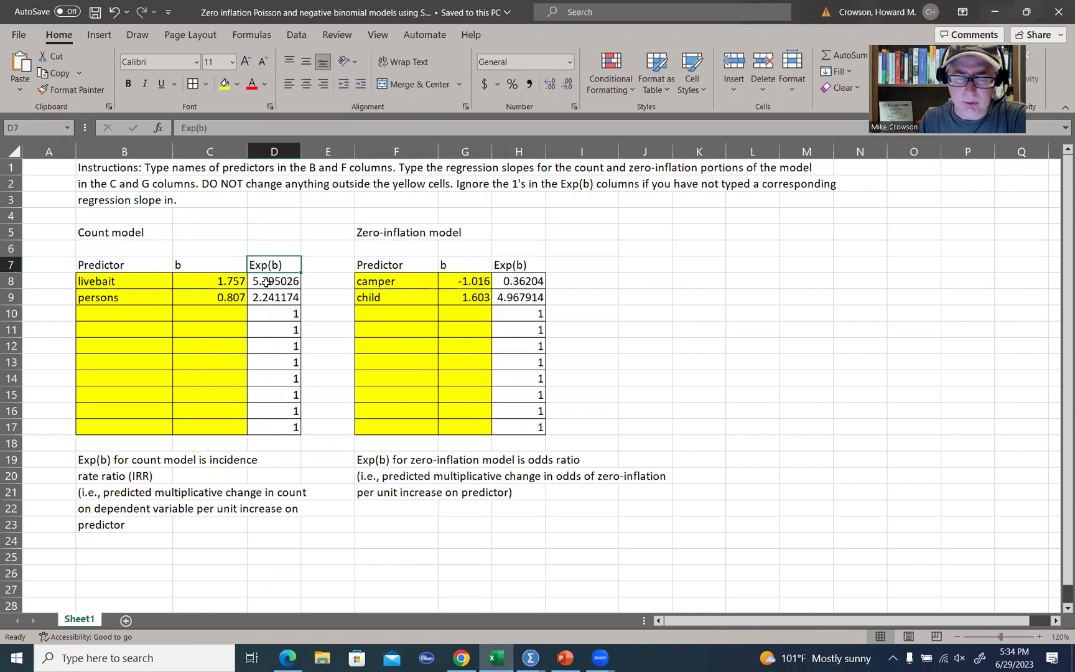
drag(267, 280, 266, 298)
click(304, 235)
click(265, 282)
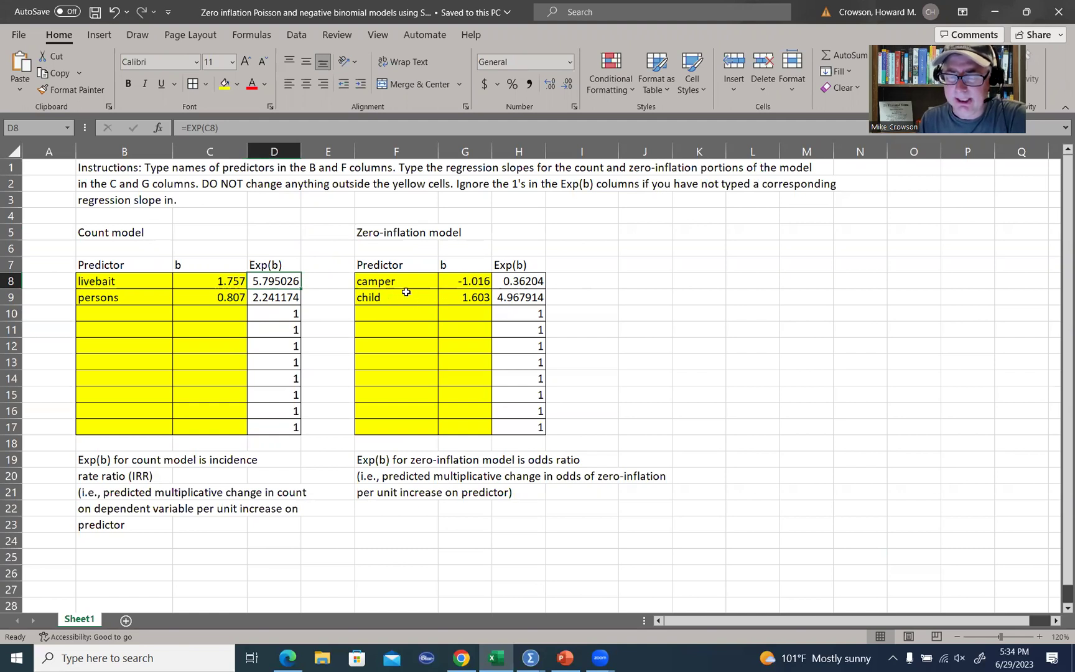
Check the camper and child Exp(b) odds ratios of 0.36204 and 4.967914
click(527, 280)
drag(527, 280, 526, 297)
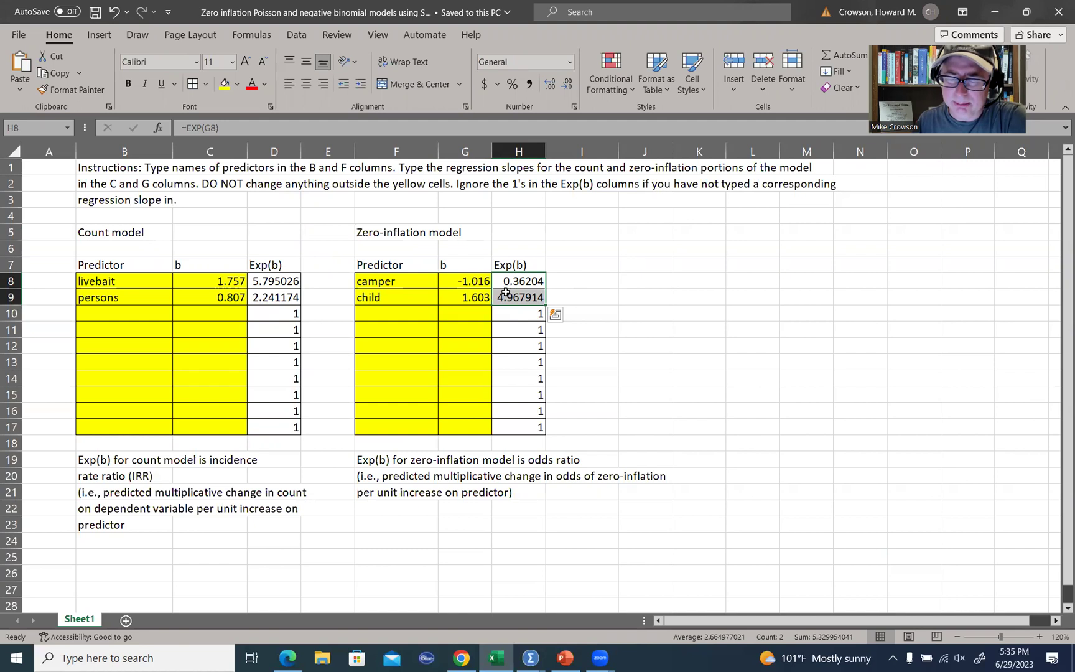
click(594, 313)
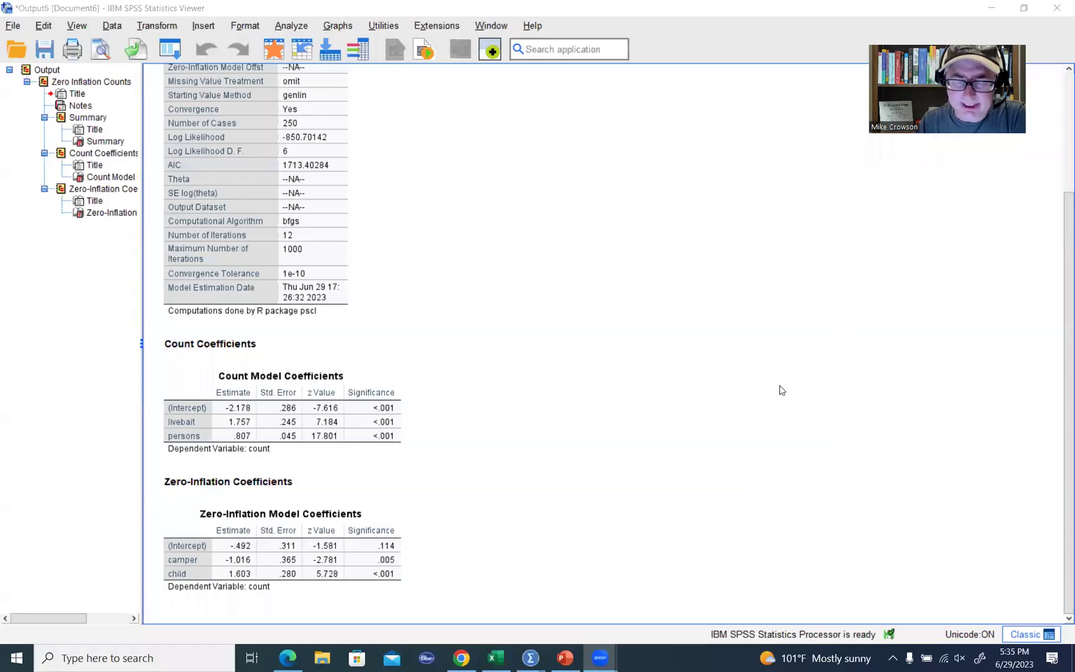
Scroll up to the zero-inflated Poisson Summary table showing AIC 1713.40284
scroll(780, 390, up, 2)
scroll(779, 390, up, 2)
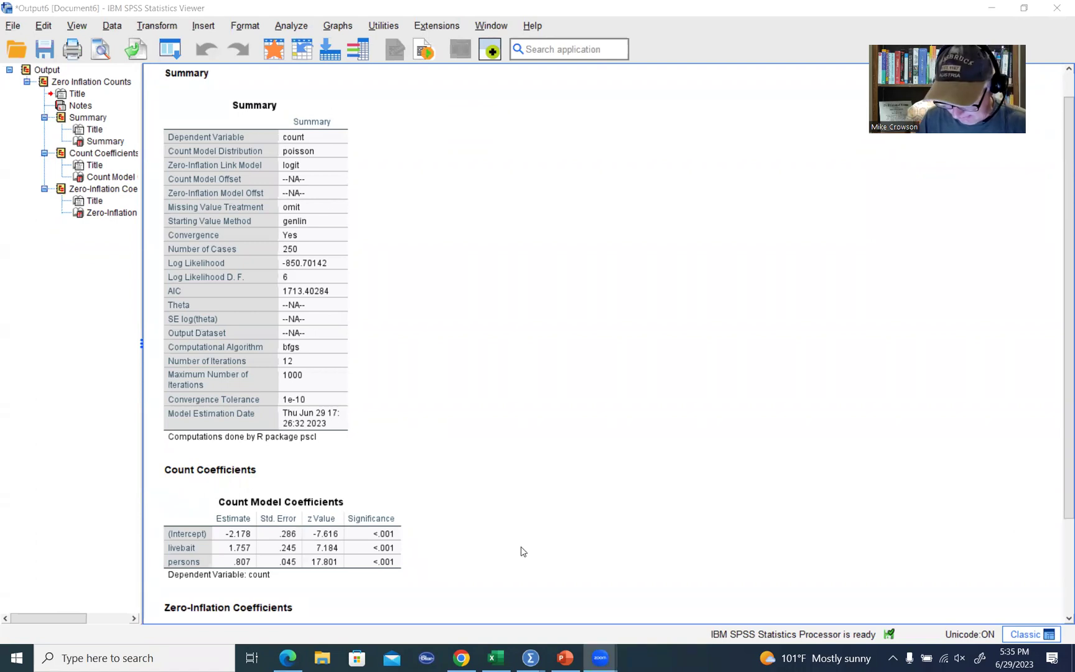
With freehand ink, circle the AIC 1713.40284 label and underline the 6 degrees of freedom
right_click(381, 135)
click(425, 137)
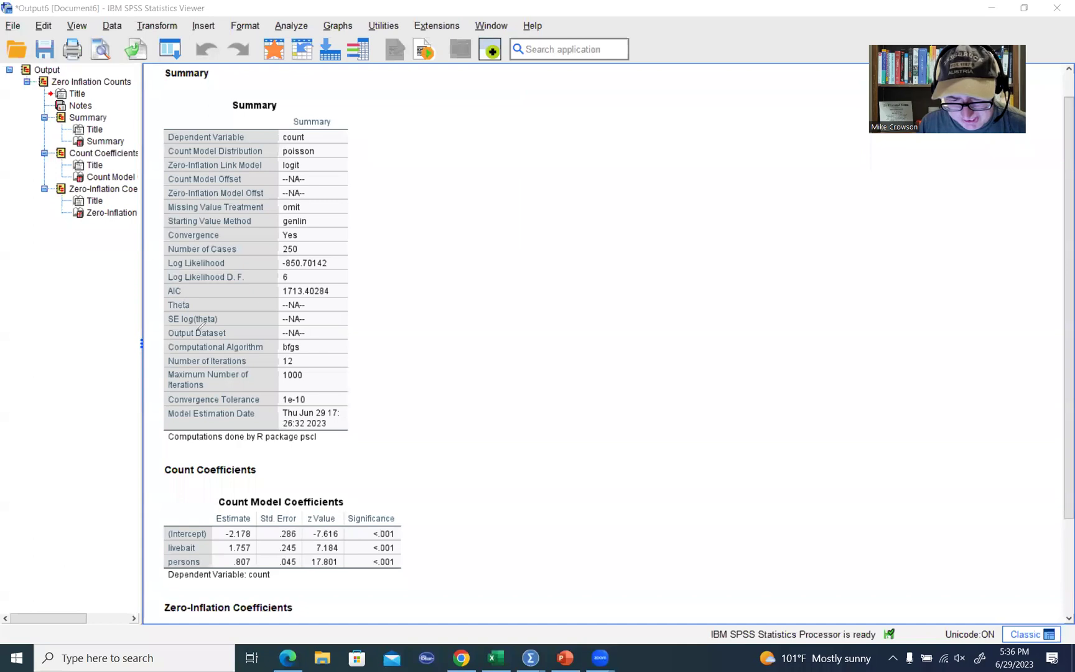
mouse_move(161, 287)
mouse_down()
mouse_move(188, 293)
mouse_move(179, 275)
mouse_up()
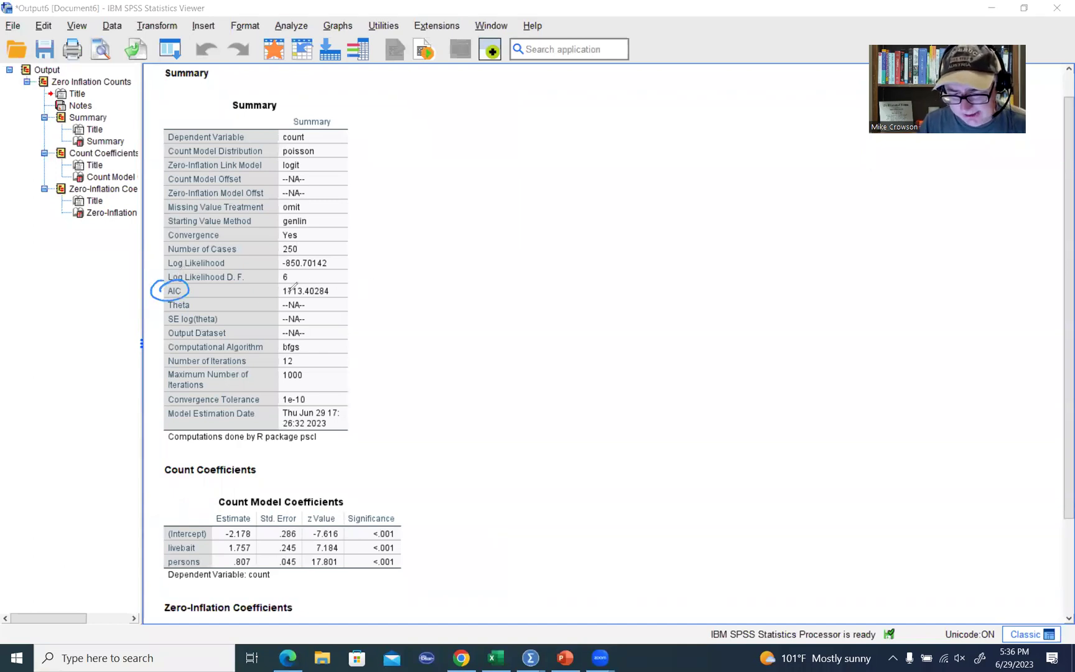
mouse_move(284, 280)
mouse_down()
mouse_move(326, 280)
mouse_move(329, 299)
mouse_move(293, 302)
mouse_move(298, 276)
mouse_up()
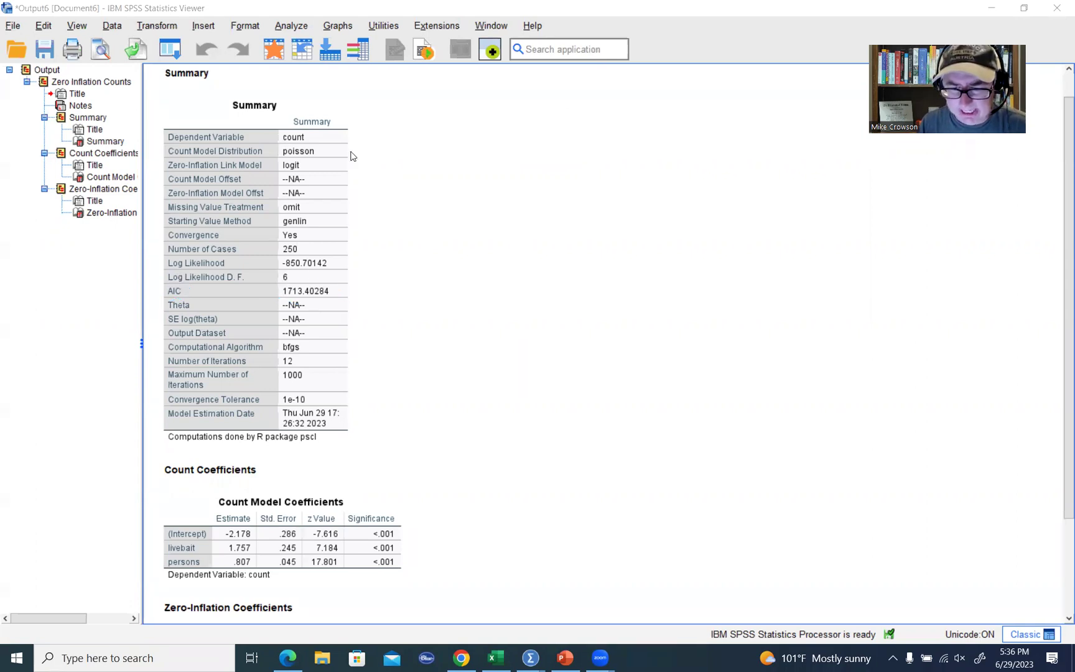
Reset the Generalized Linear Models dialog and choose a Poisson loglinear model
click(293, 26)
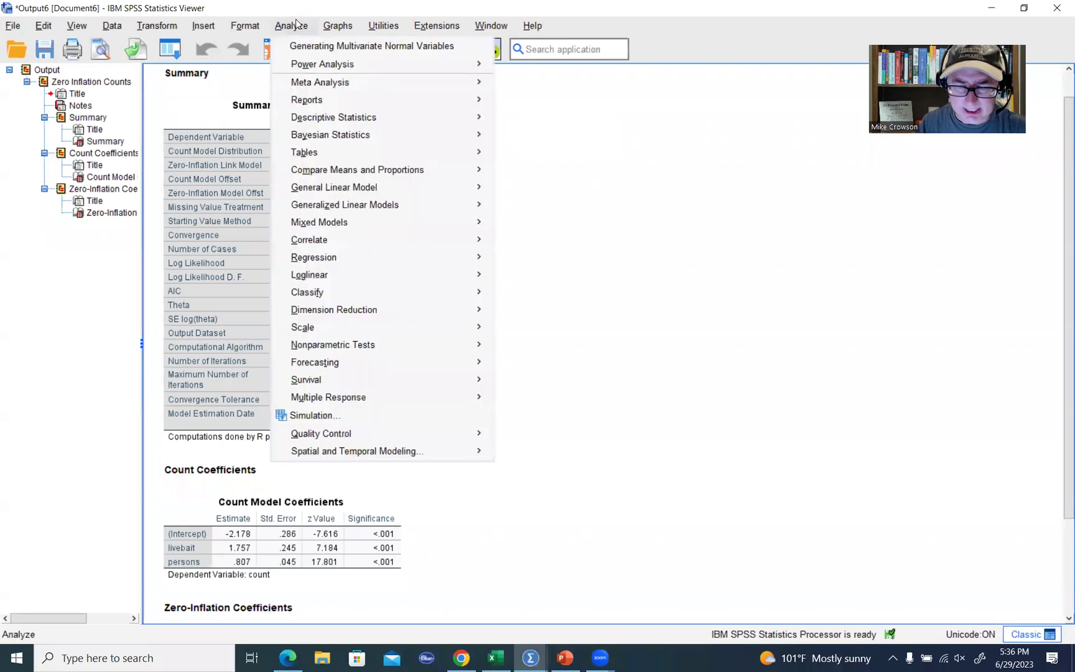
mouse_move(404, 209)
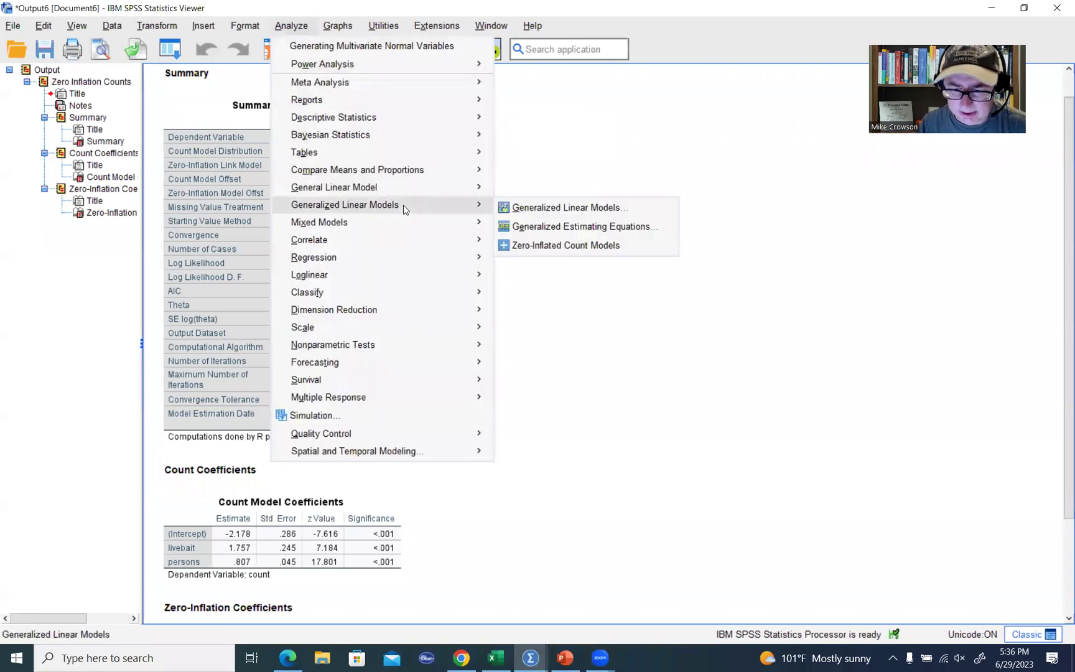
click(555, 210)
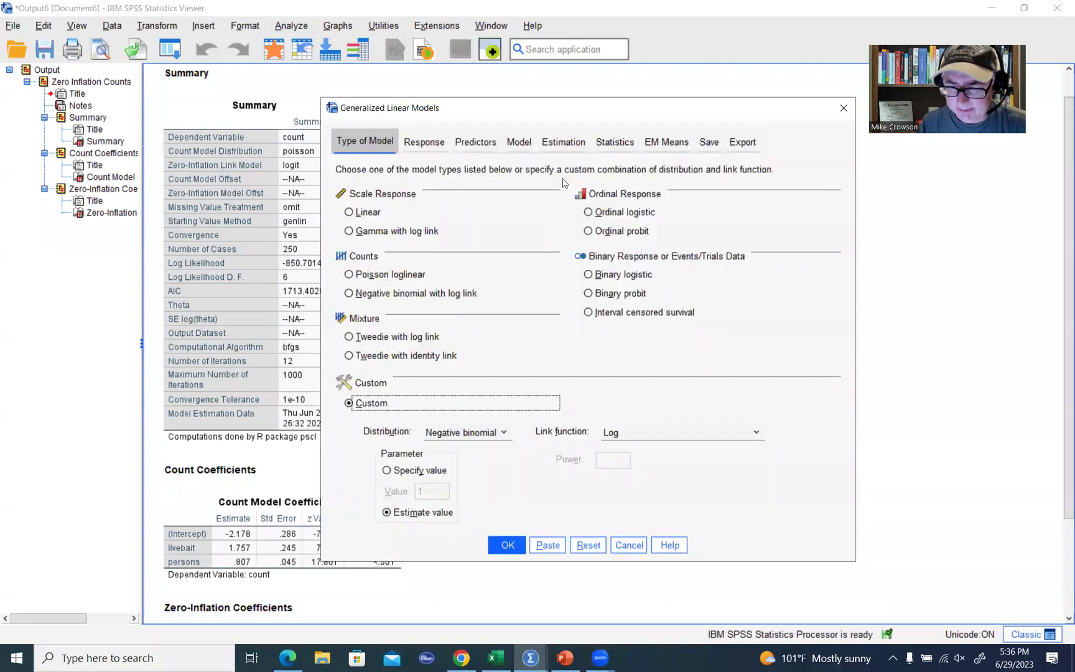
click(594, 549)
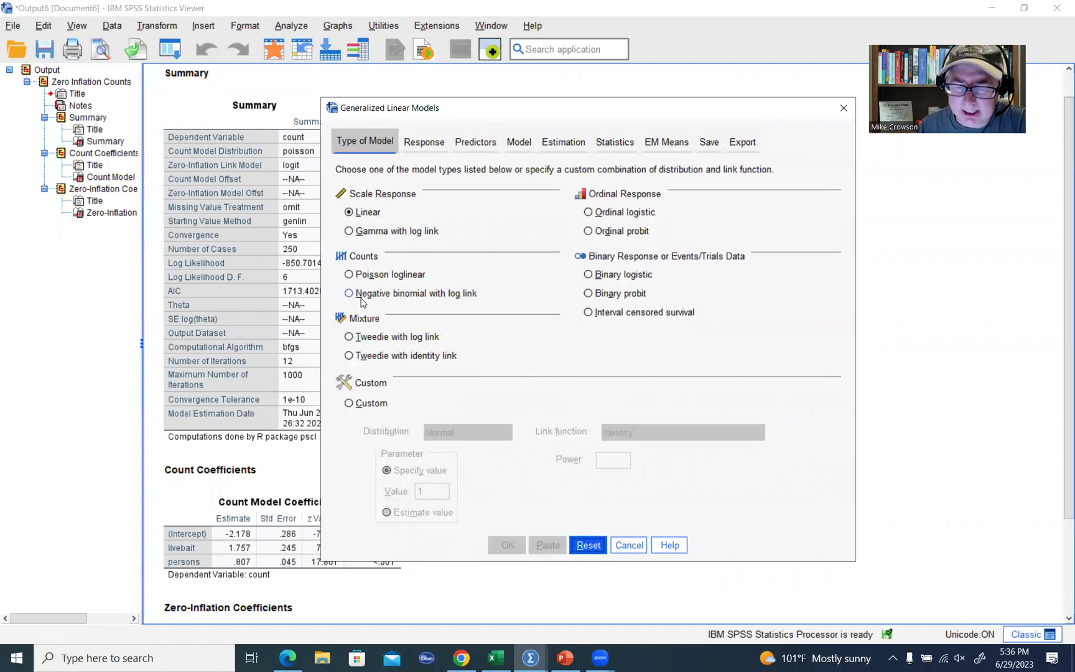
click(348, 274)
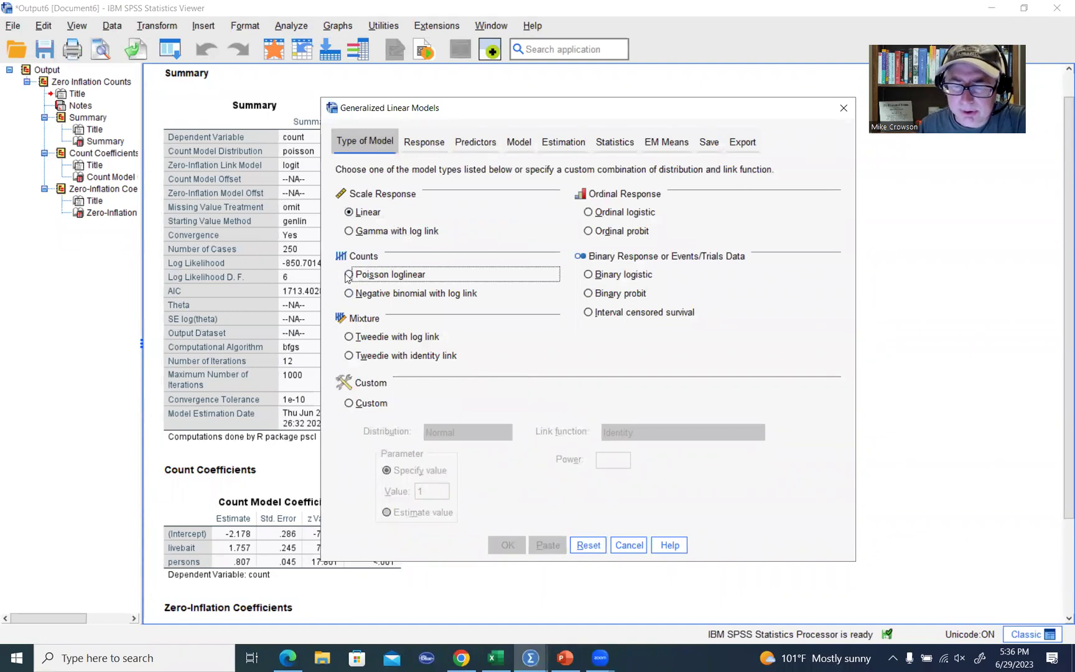
Set count as the dependent variable and livebait and persons as covariates
click(432, 143)
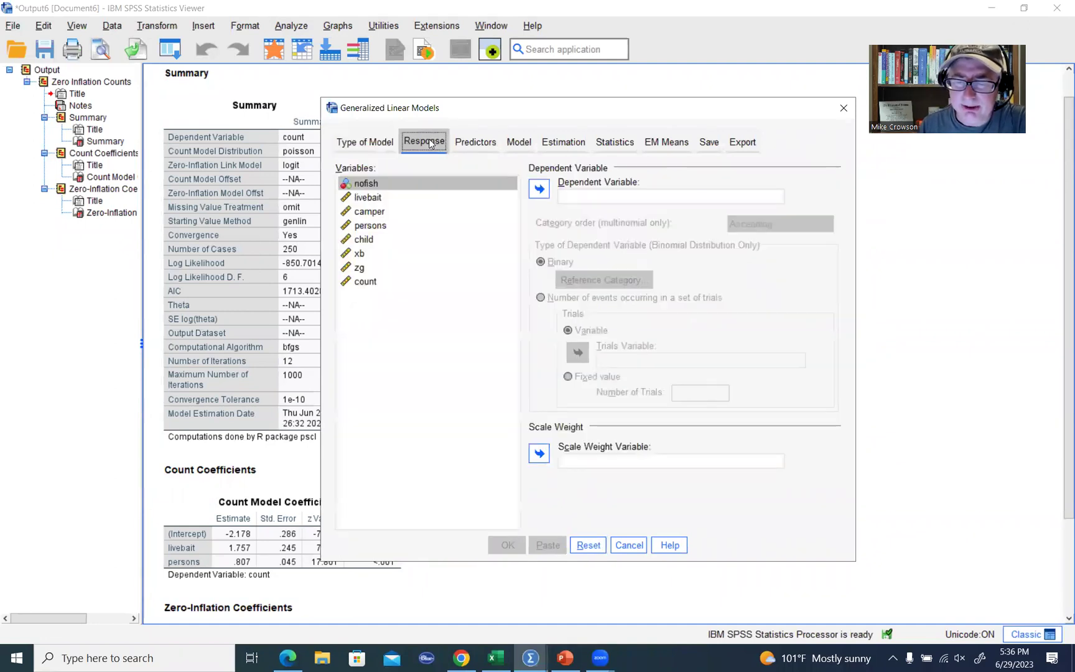
click(367, 281)
click(538, 188)
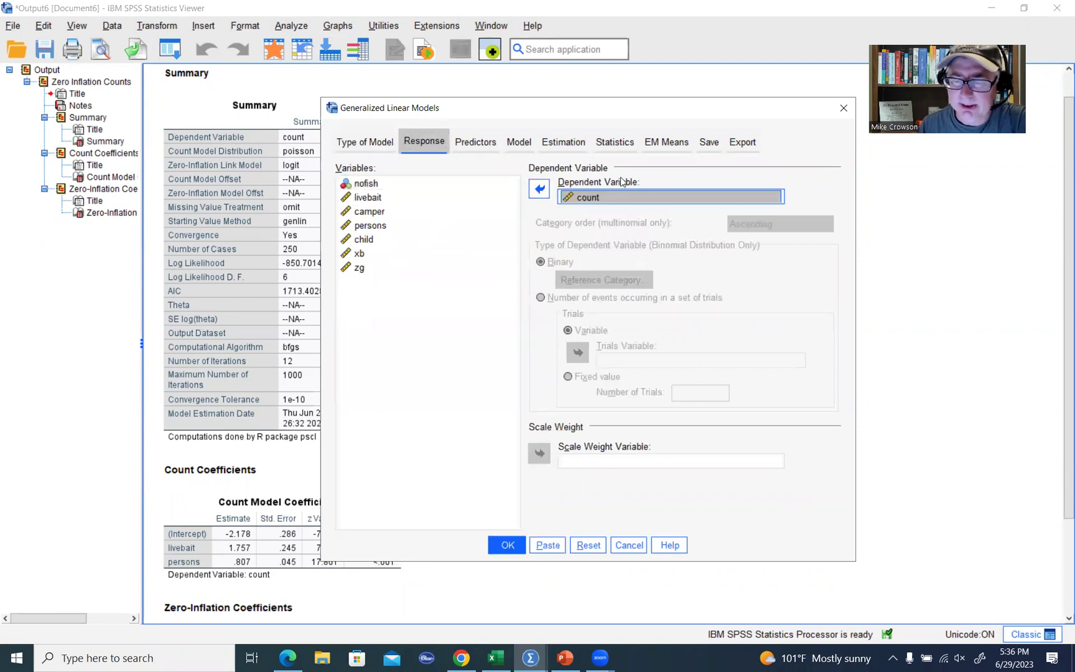
click(486, 144)
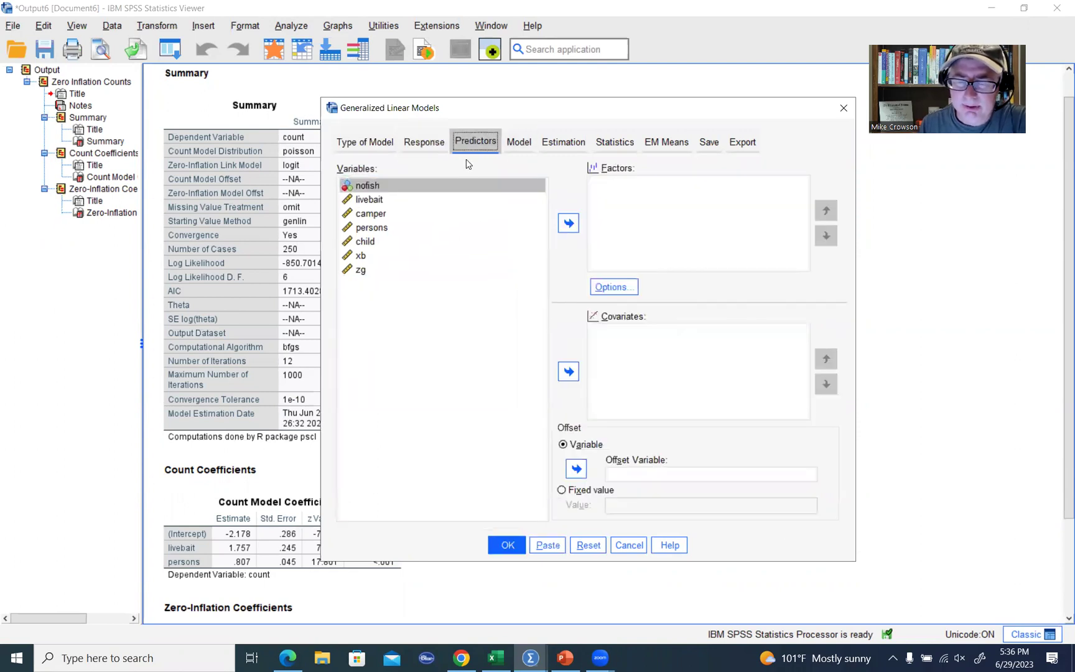
click(372, 204)
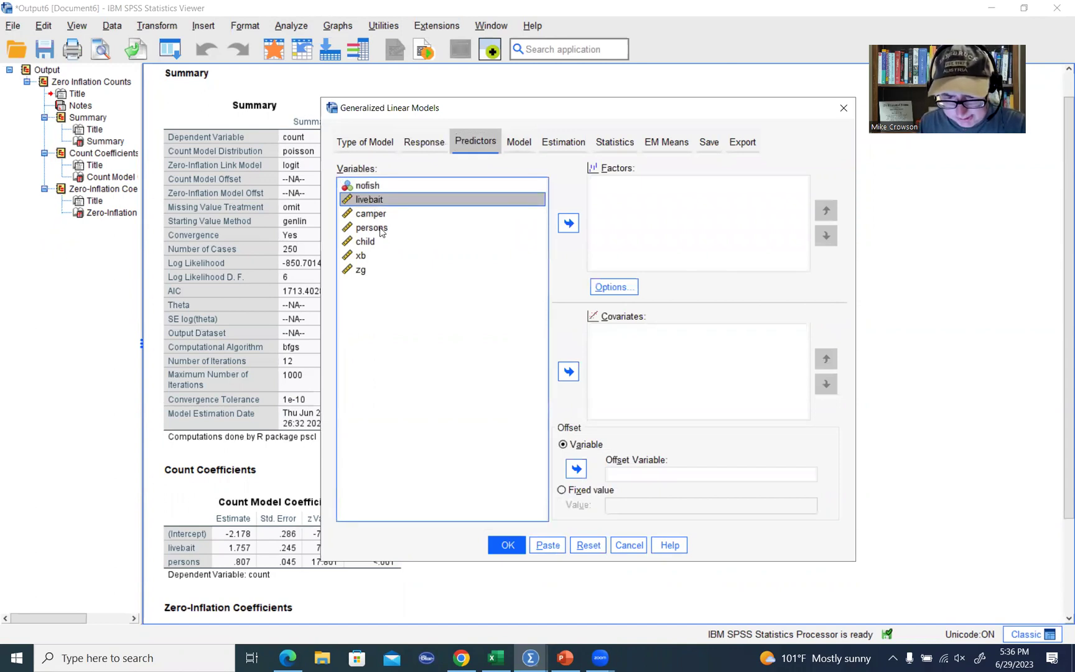
ctrl+click(382, 229)
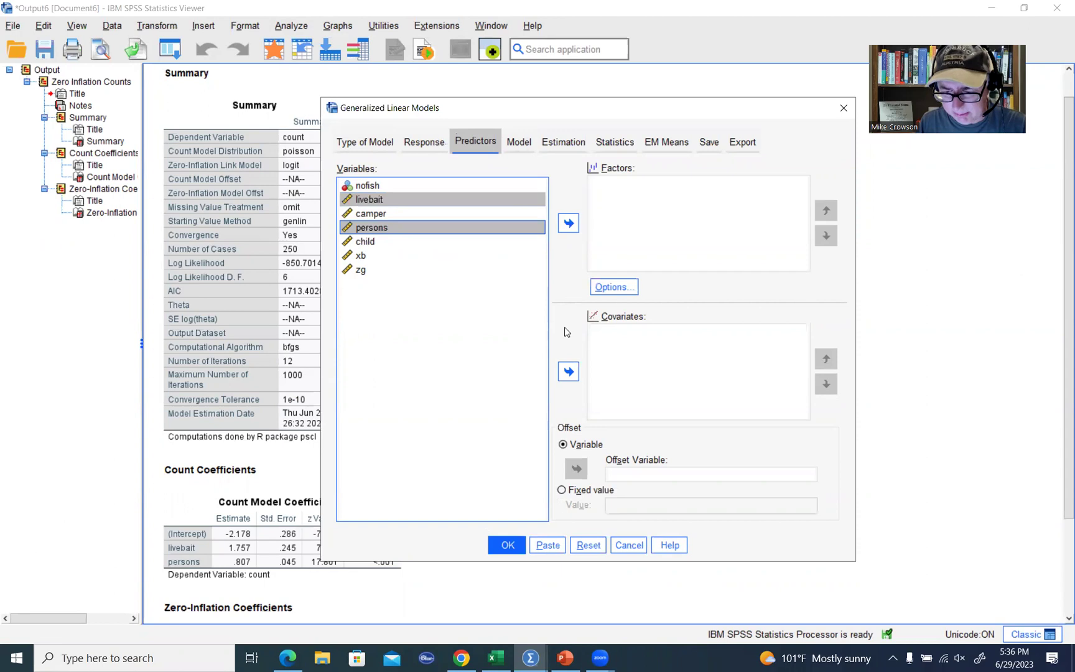
click(568, 372)
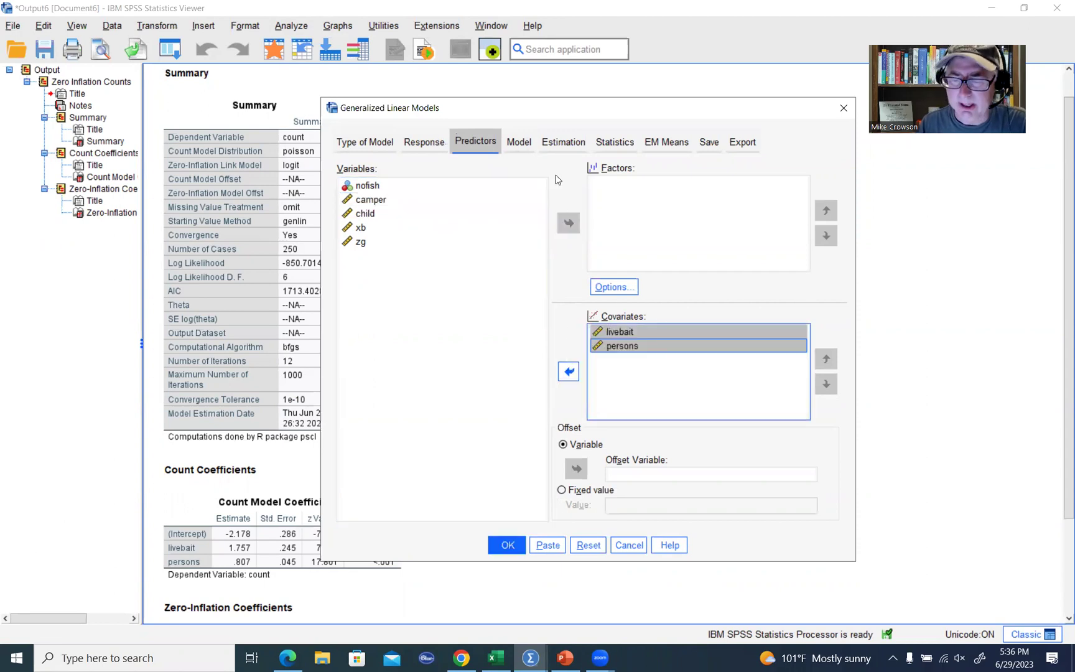
click(528, 151)
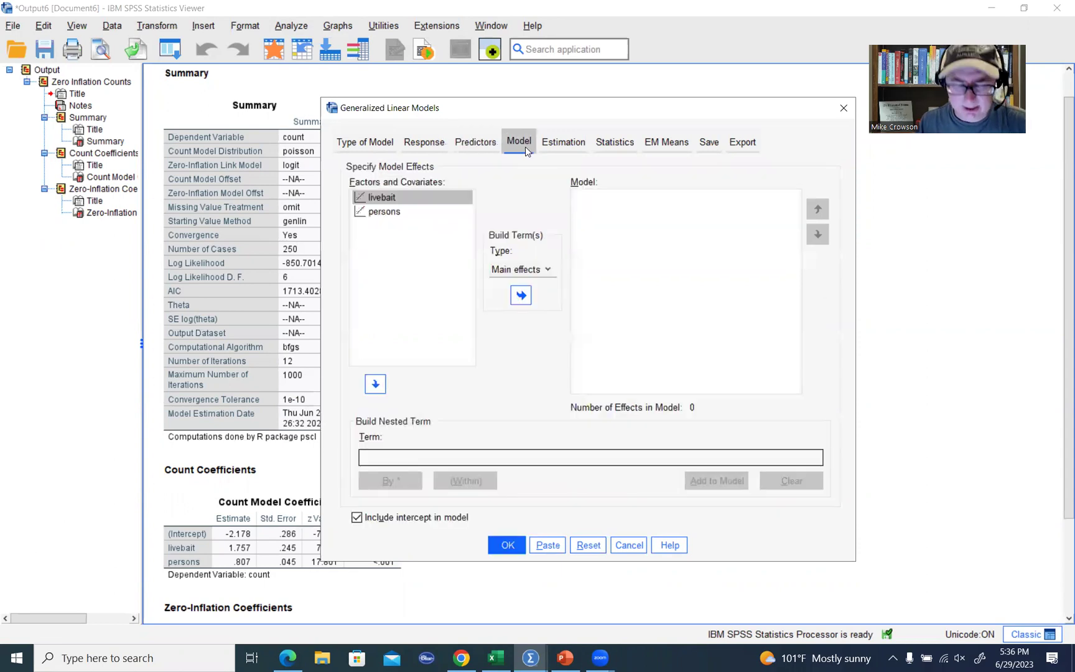
Add livebait and persons as main effects and include exponential parameter estimates
ctrl+click(439, 212)
click(520, 294)
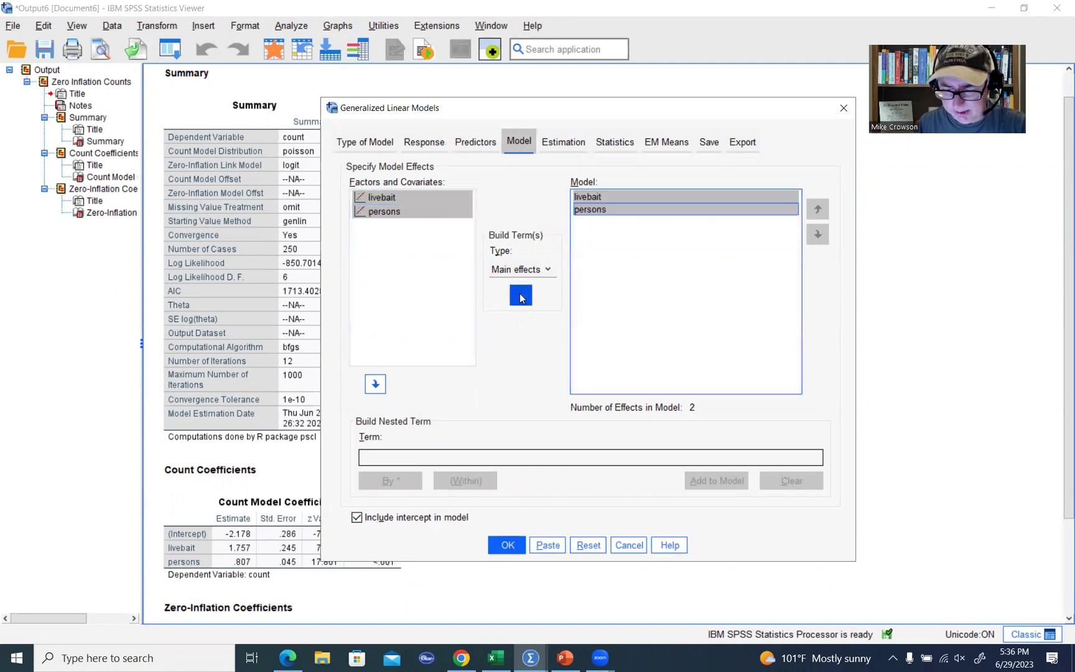
click(623, 145)
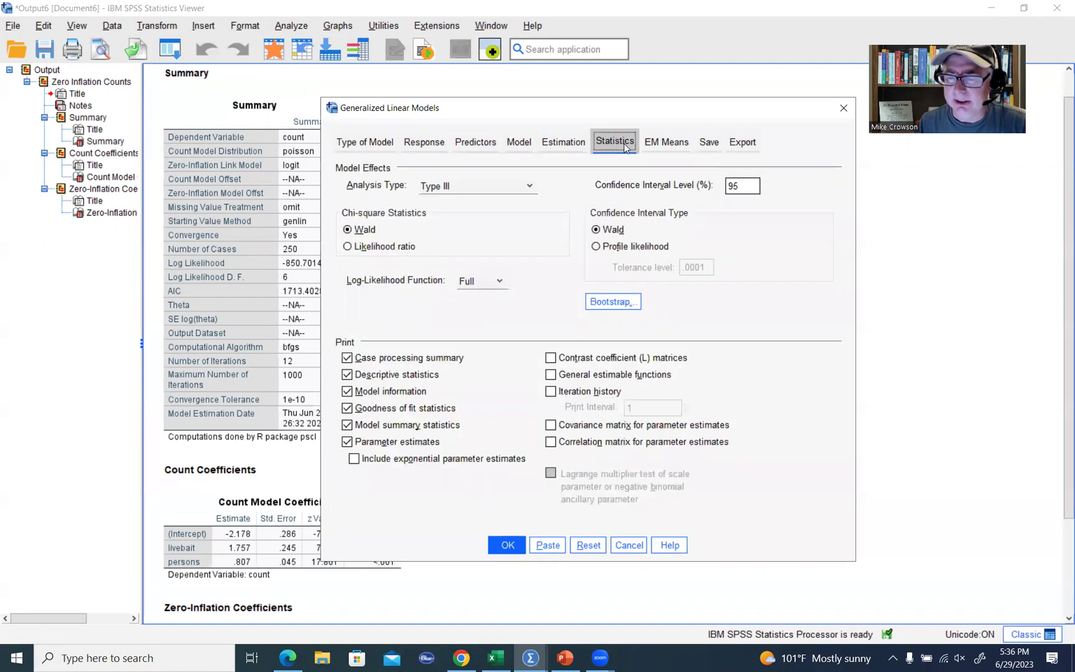
click(354, 460)
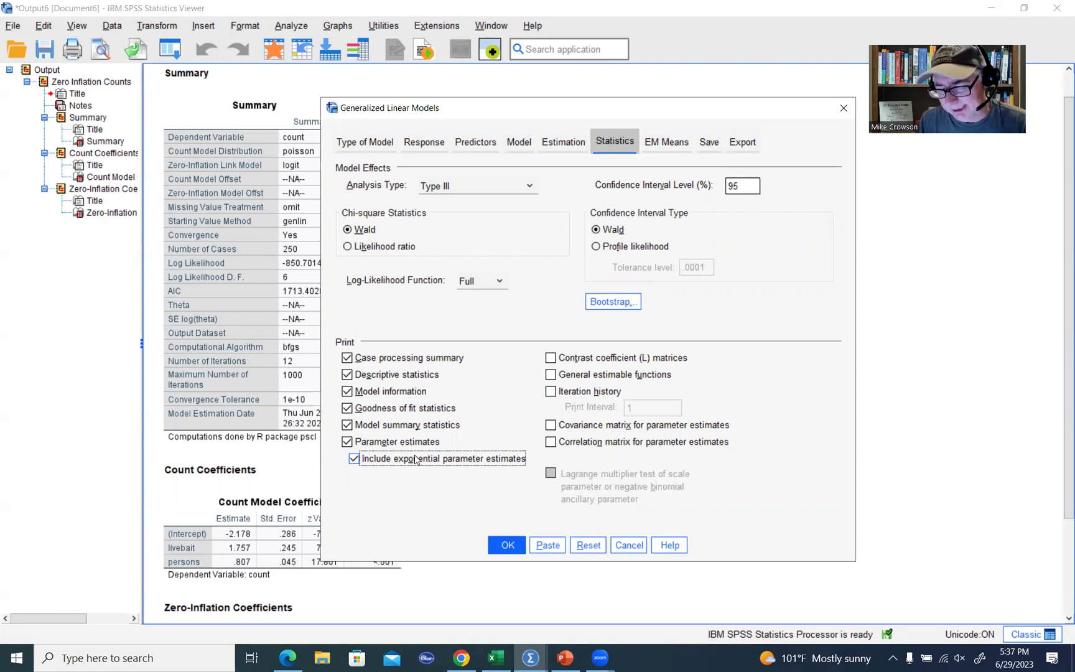
Run the Poisson GLM and review its fit: AIC 2630.356, log likelihood -1312.178
click(509, 545)
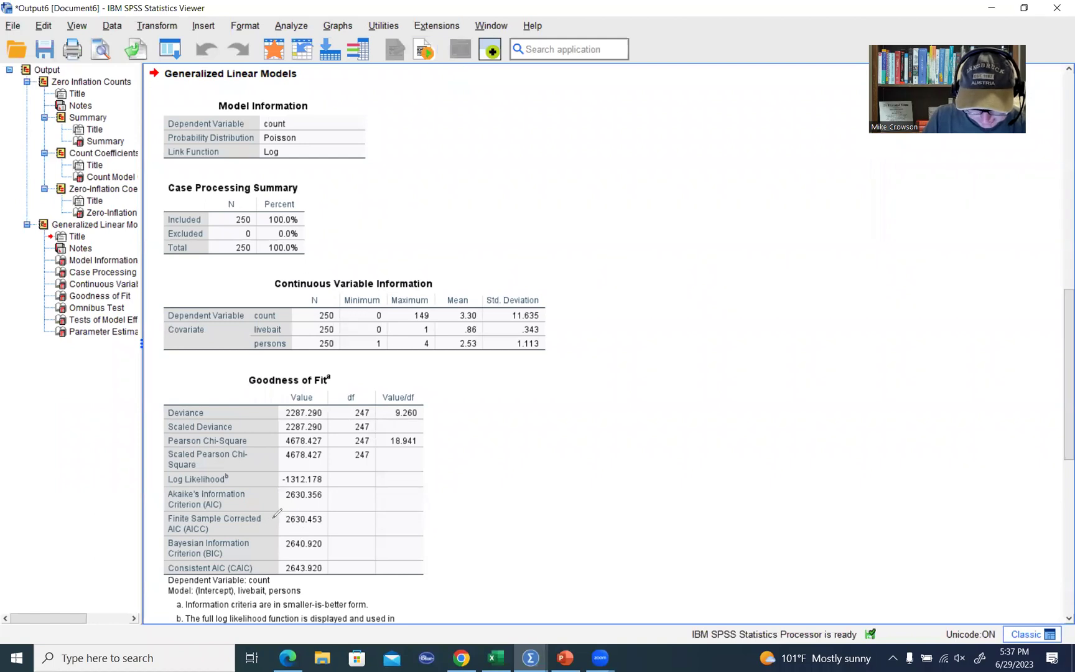
drag(284, 489, 303, 483)
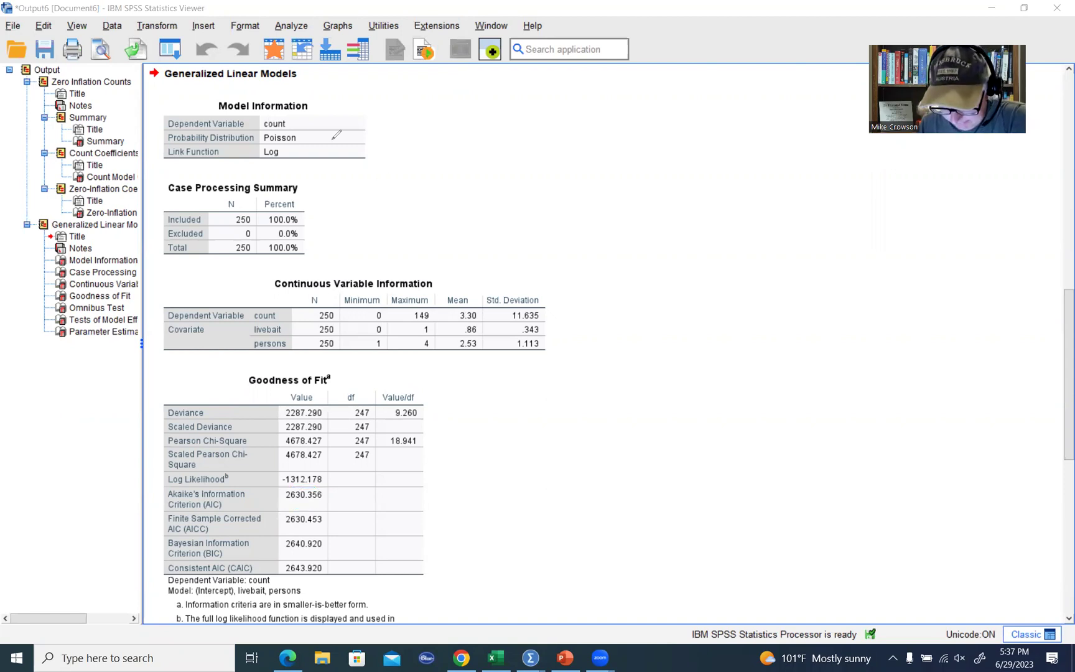
click(577, 614)
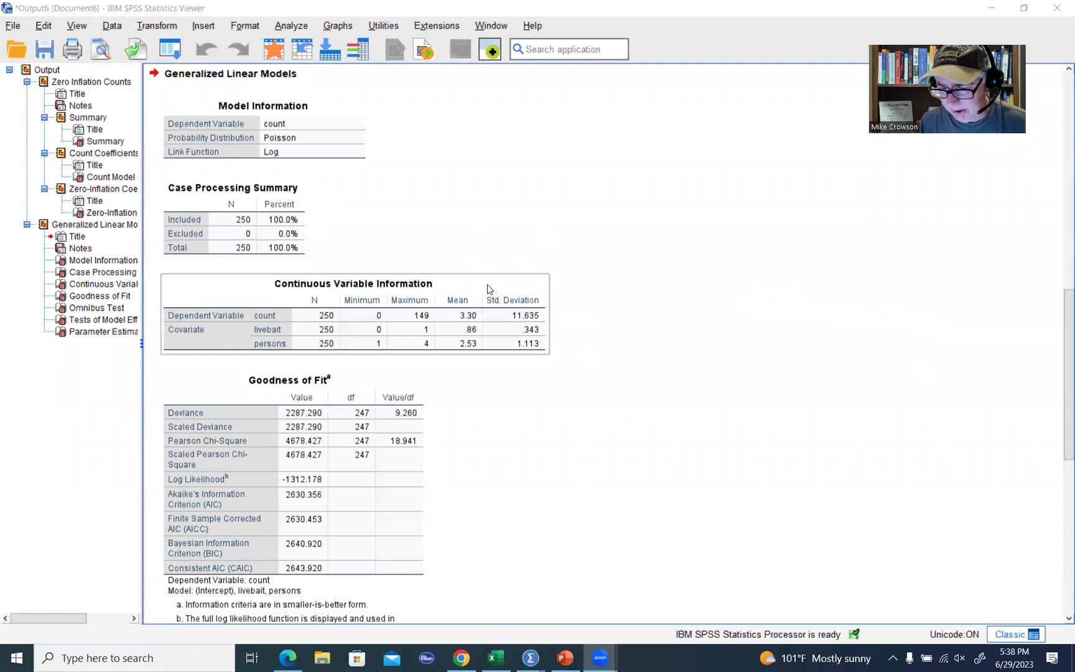
Rerun the zero-inflated count model with a Negative Binomial count distribution, giving AIC 817.09552
click(281, 26)
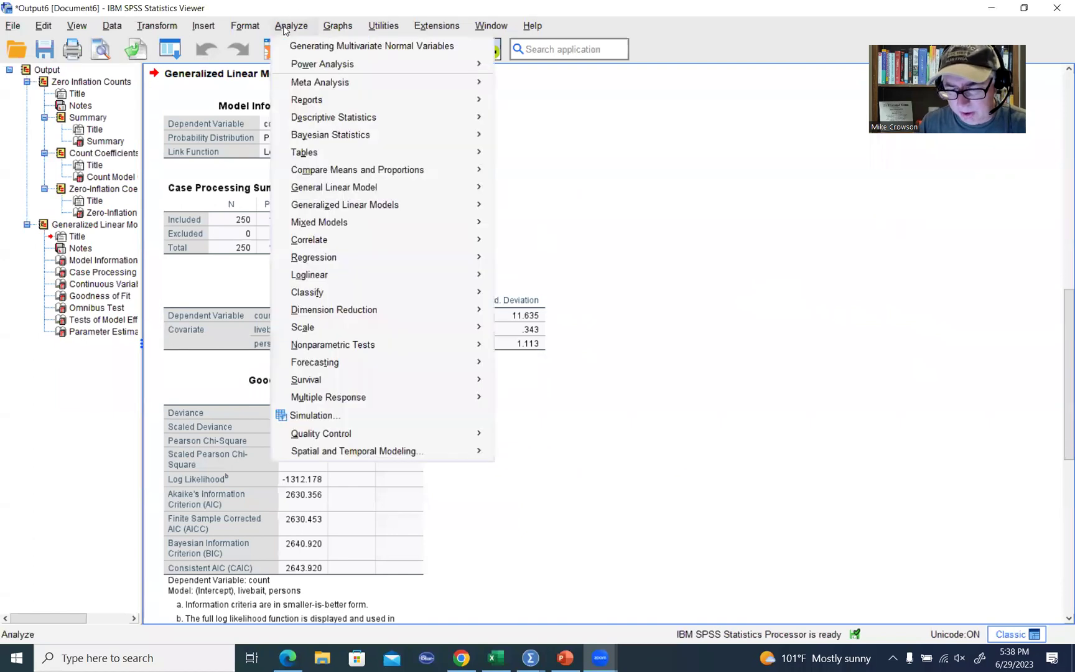
mouse_move(346, 250)
mouse_move(359, 205)
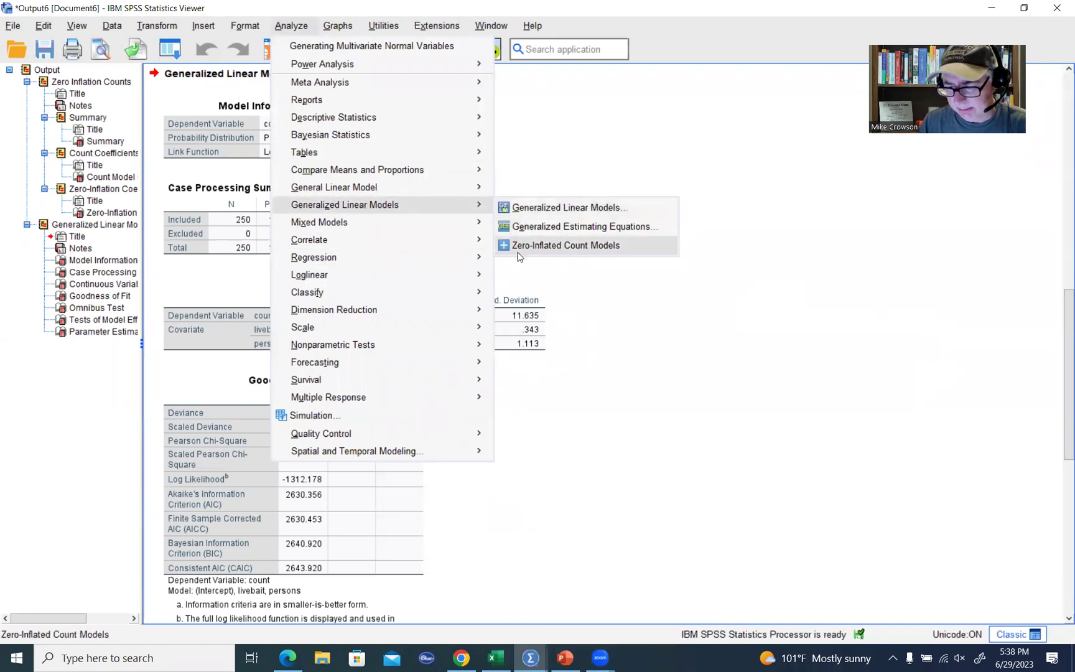
click(589, 245)
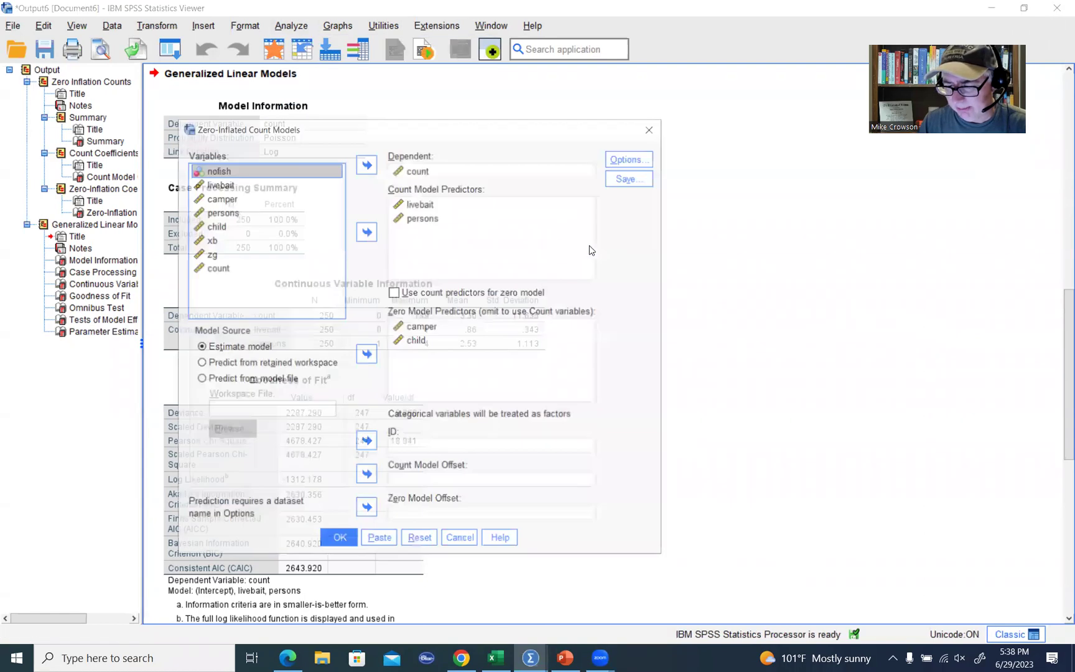
click(636, 159)
click(700, 186)
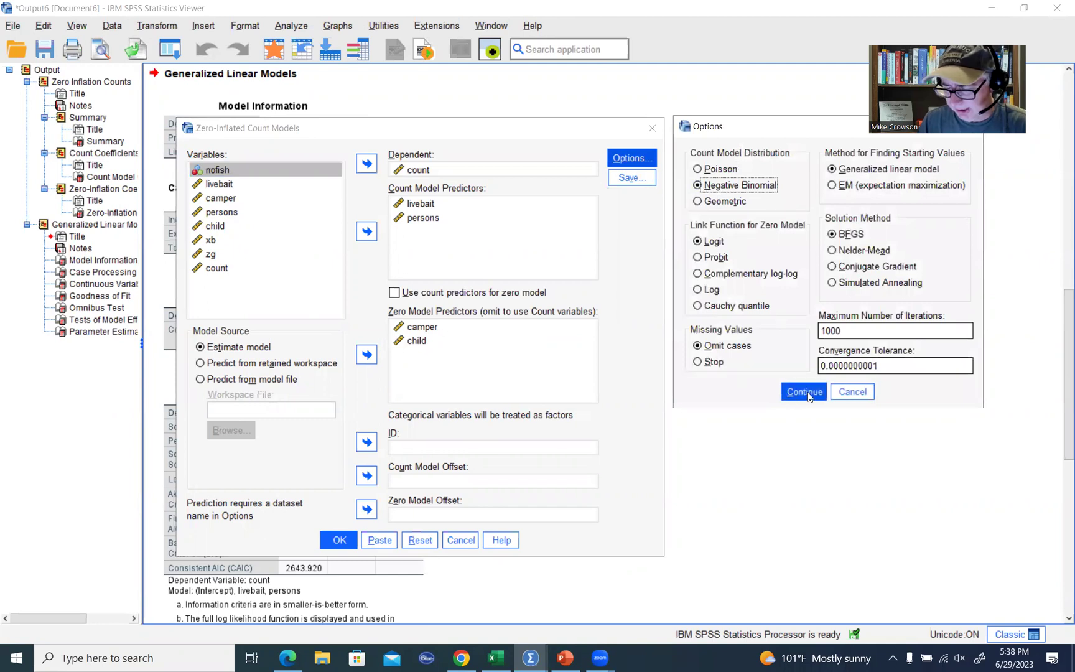
click(805, 392)
click(339, 540)
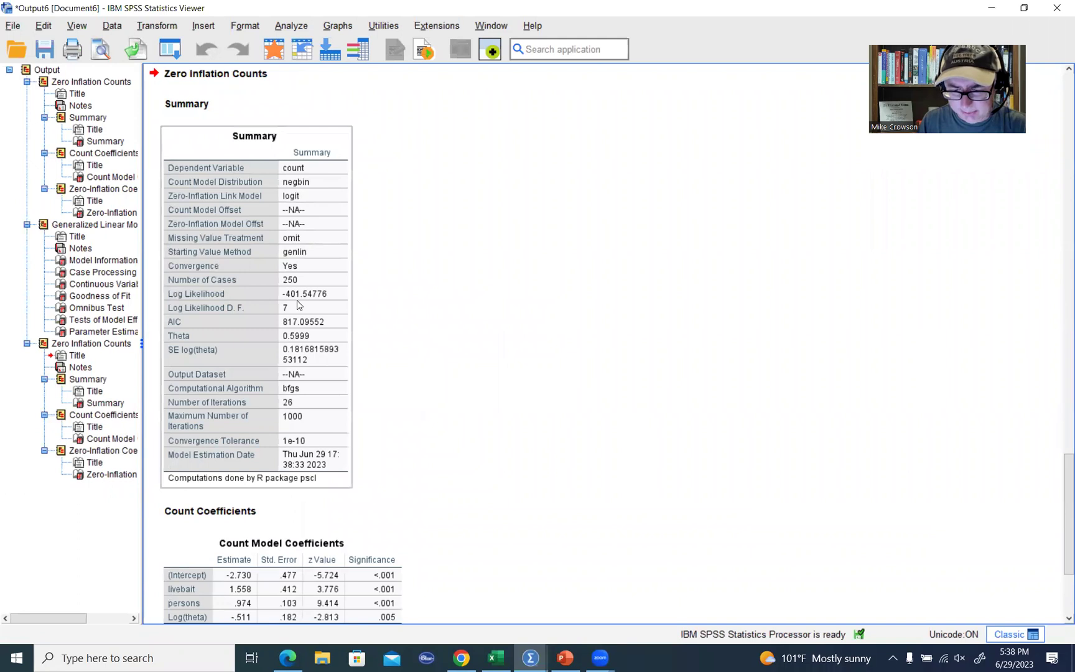
Scroll the output to the Count Model and Zero-Inflation Model Coefficients tables
scroll(299, 306, down, 3)
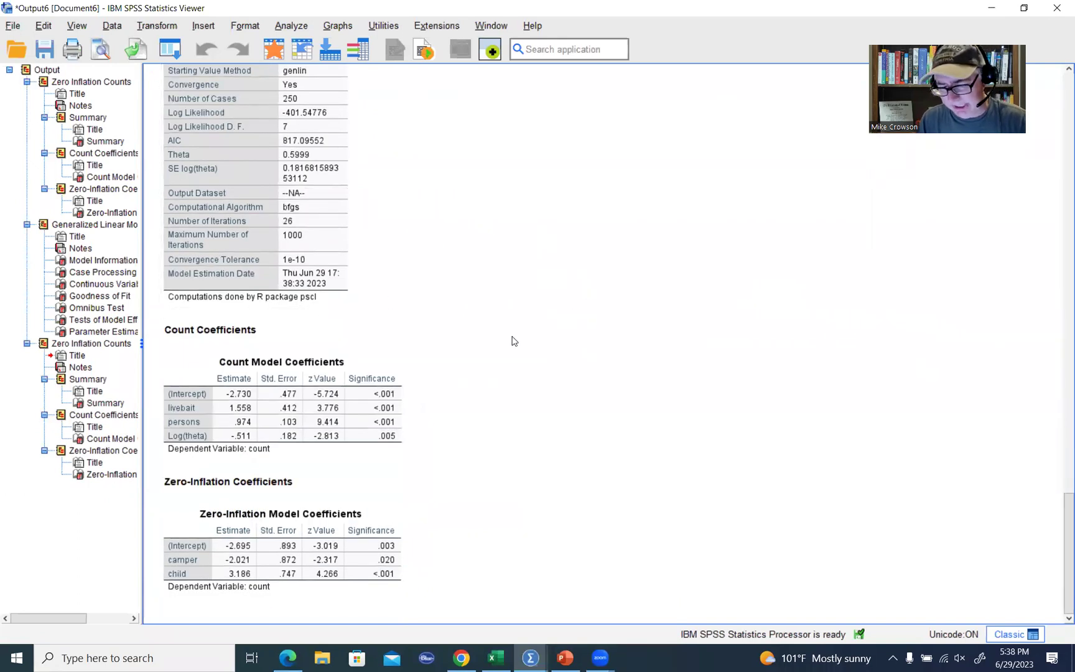
click(285, 389)
click(428, 385)
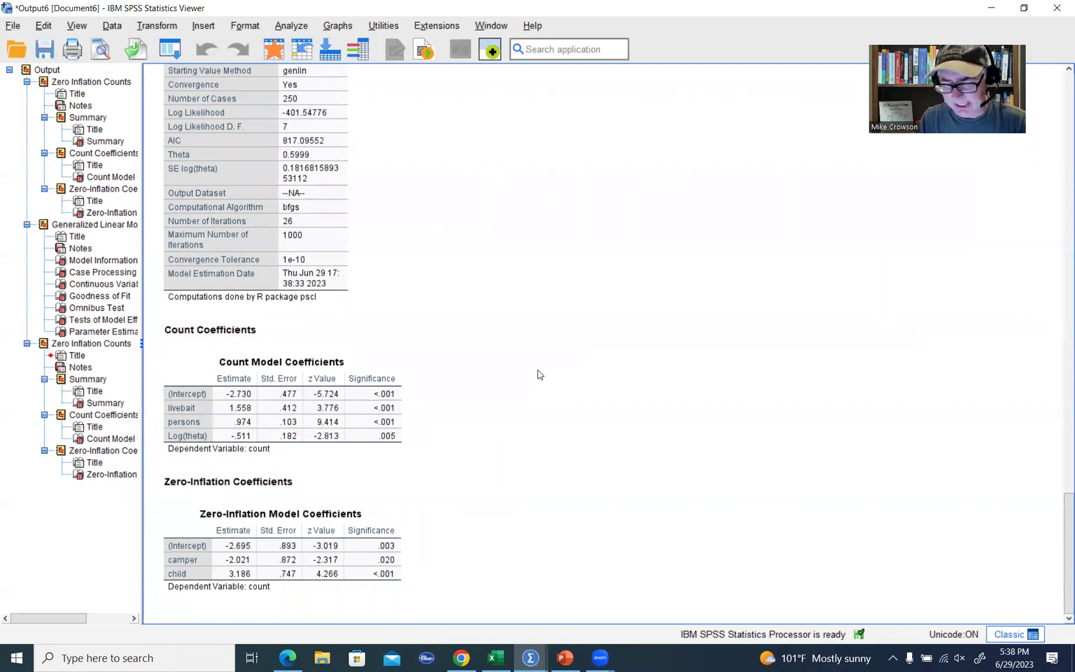
scroll(540, 370, up, 1)
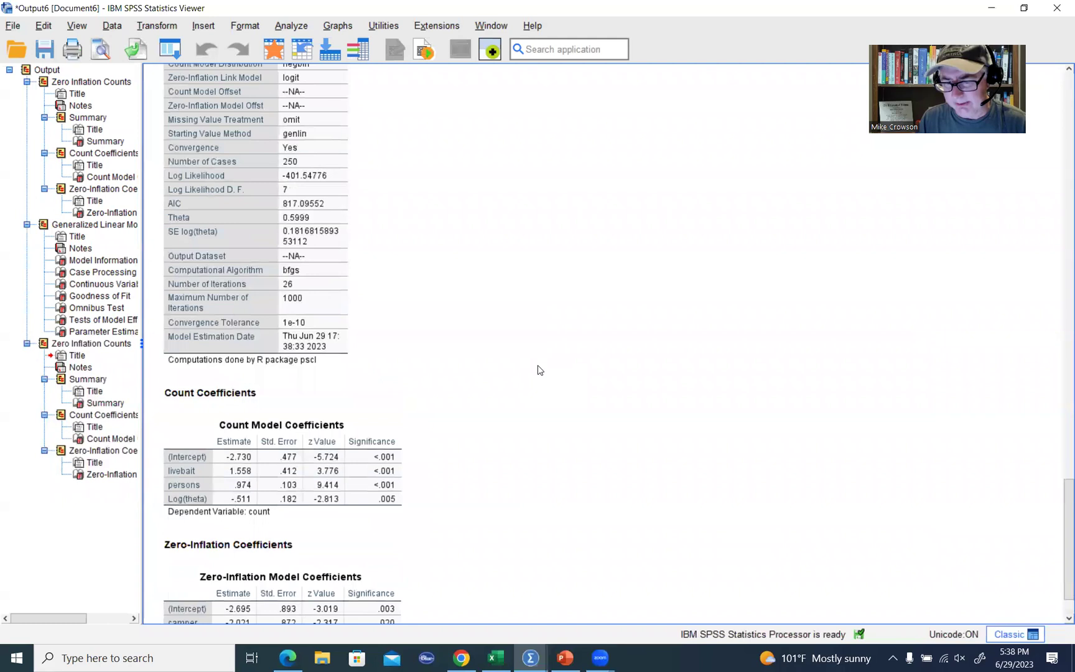
scroll(540, 370, down, 1)
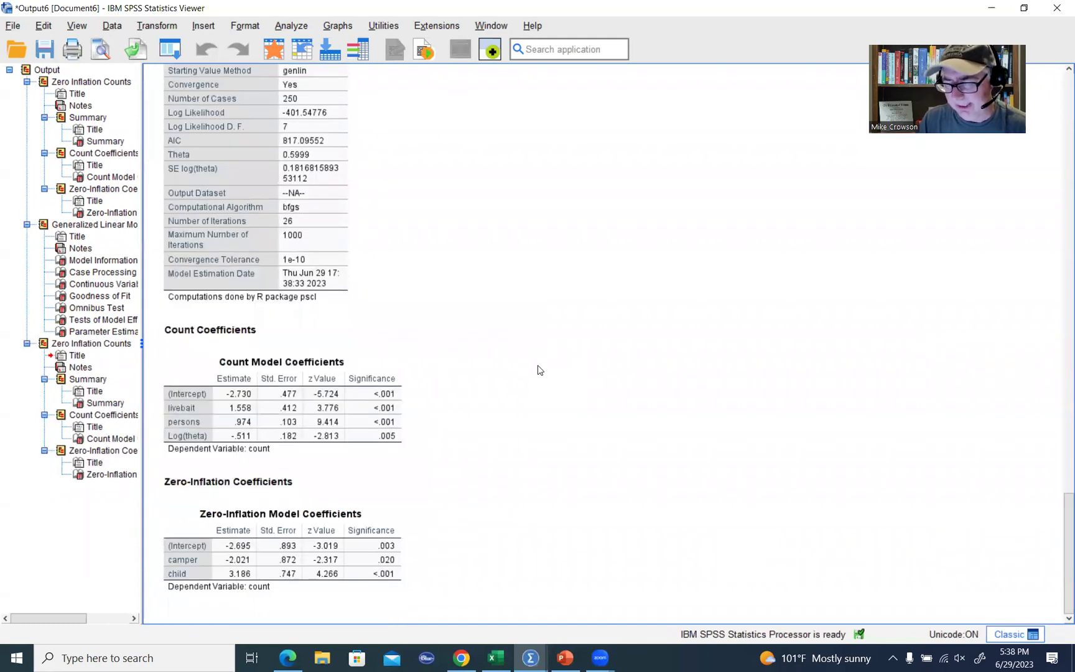